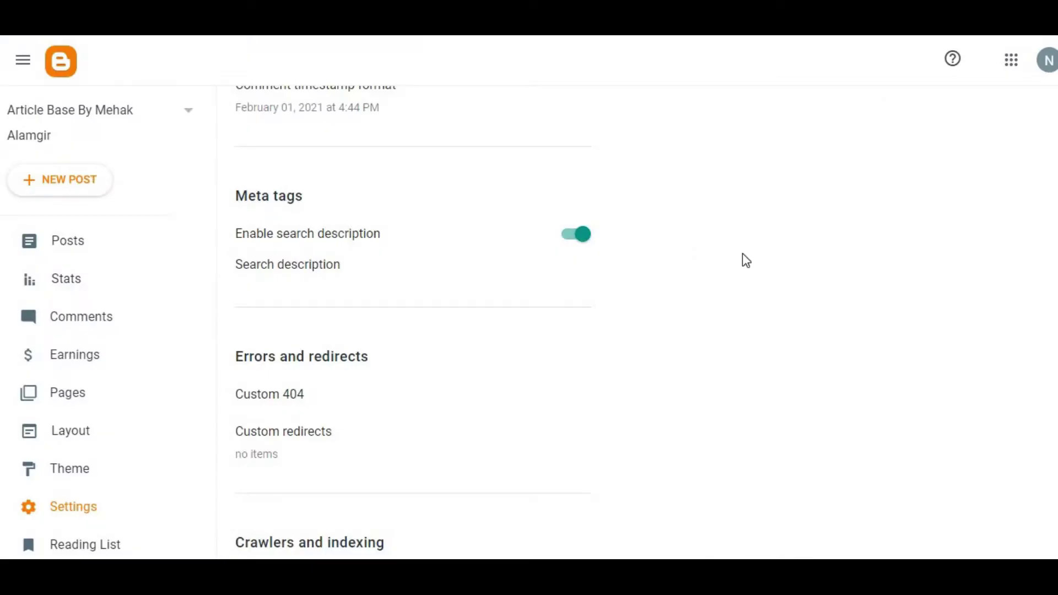
- Change "tech" to "technical" in the blog's basic description and save it
scroll(575, 292, "up", 20)
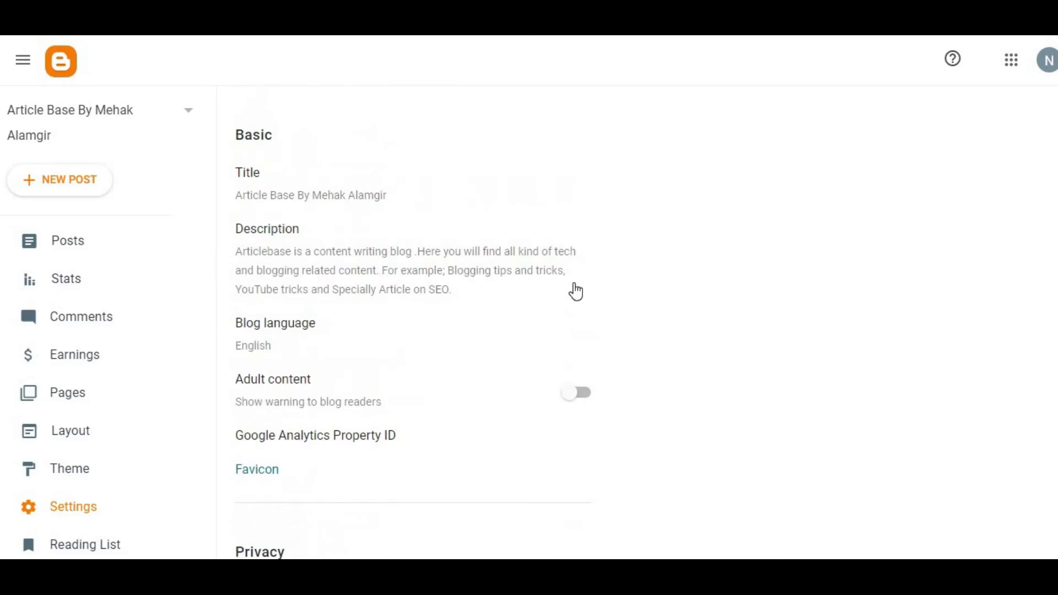
left_click(504, 278)
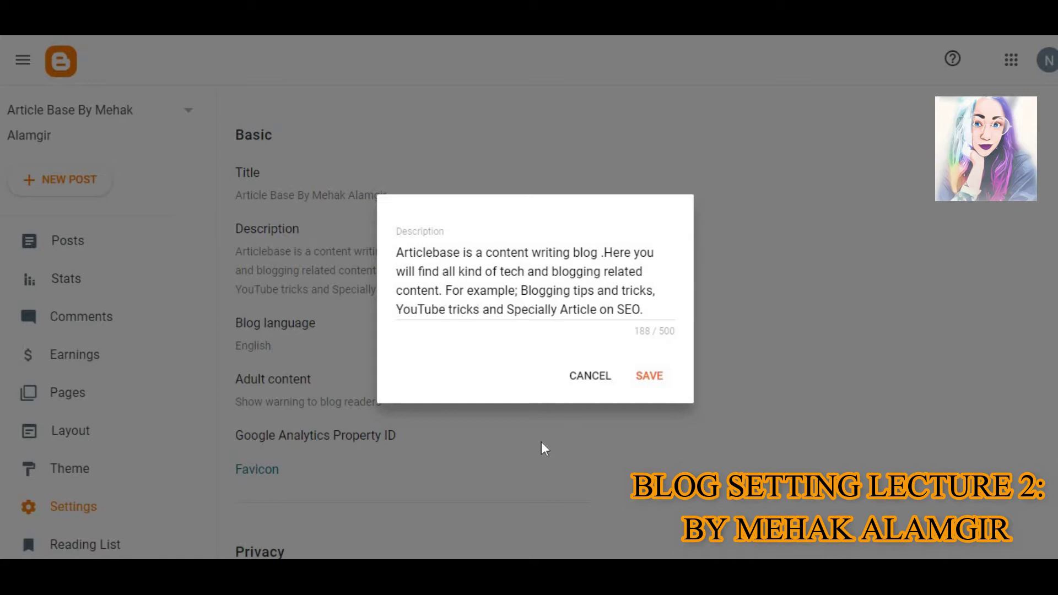
left_click(525, 275)
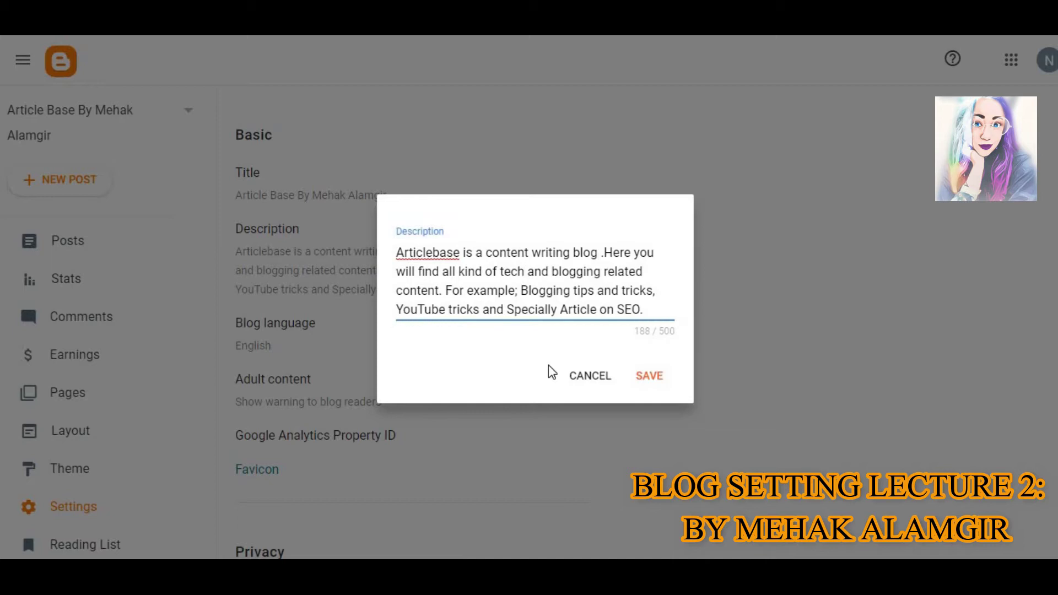
type("nic")
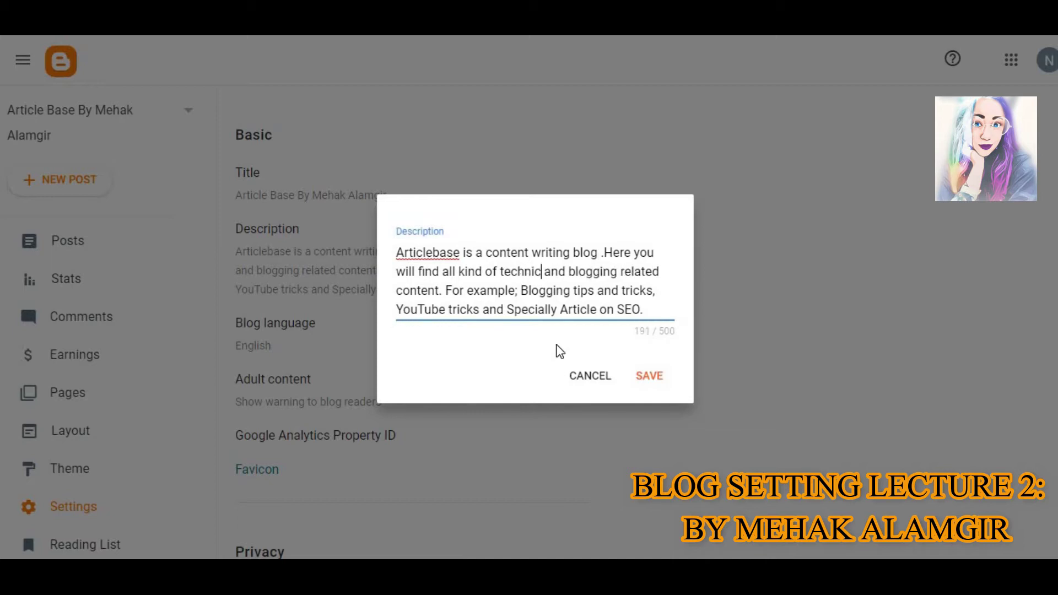
type("al")
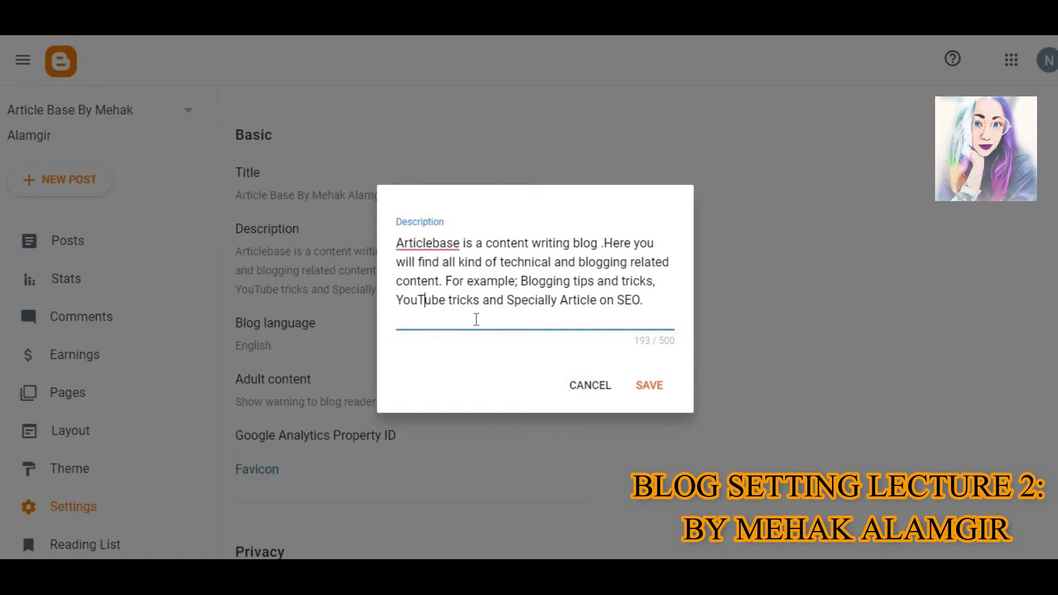
left_click(639, 387)
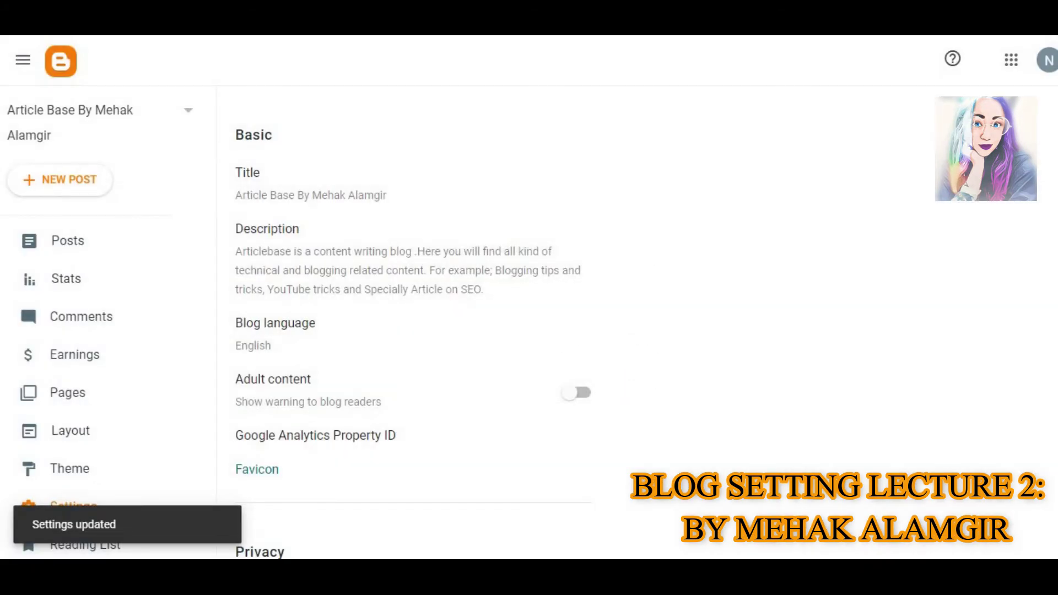
- Enter "SEO, Blogging trips and tricks, youtube tricks and technical blogging," as the search description under Meta tags
scroll(413, 325, "down", 18)
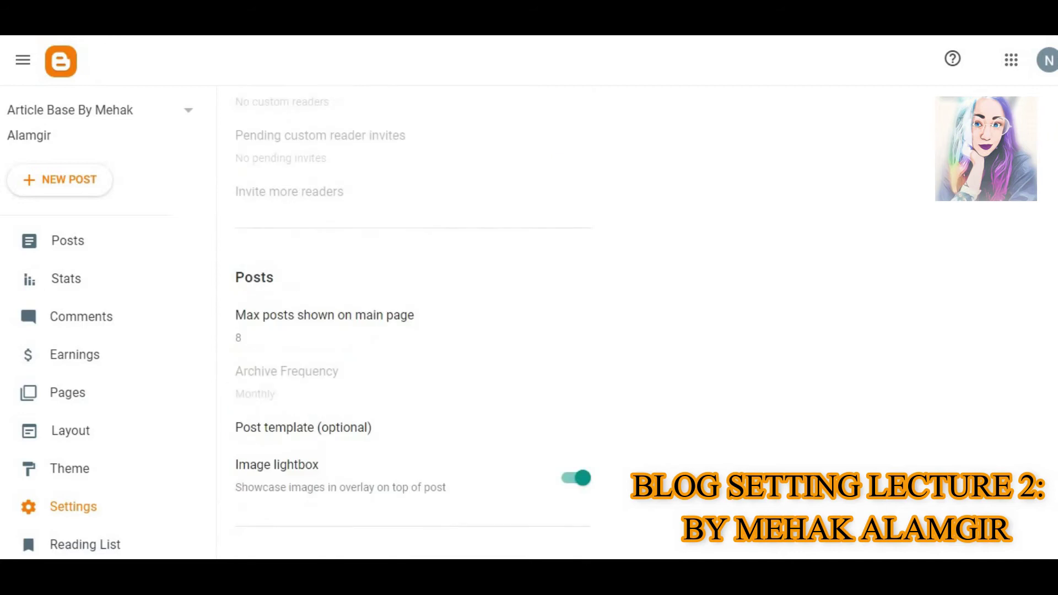
scroll(1053, 380, "down", 20)
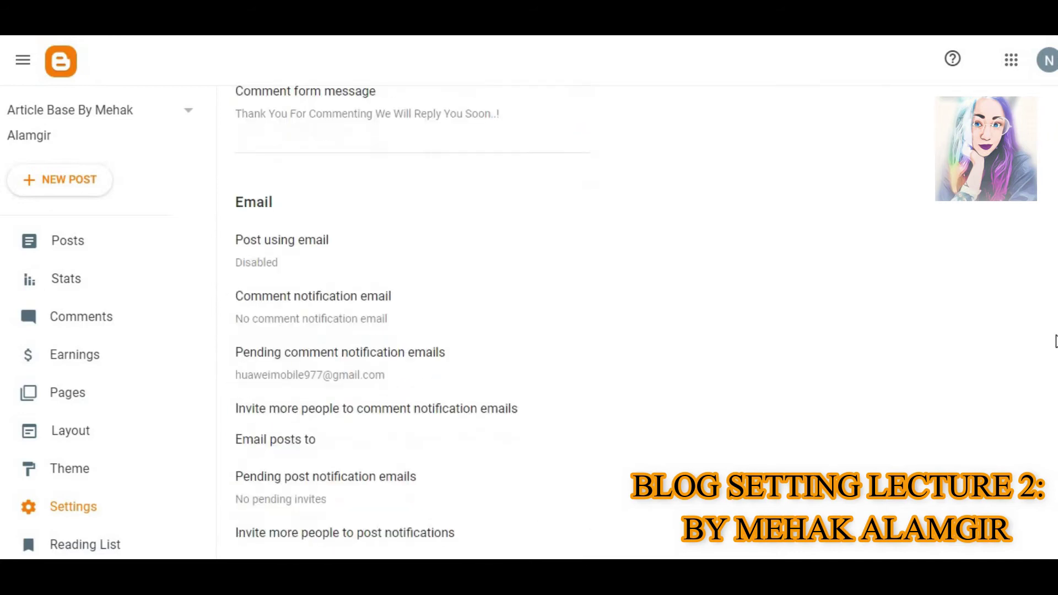
scroll(1053, 379, "down", 9)
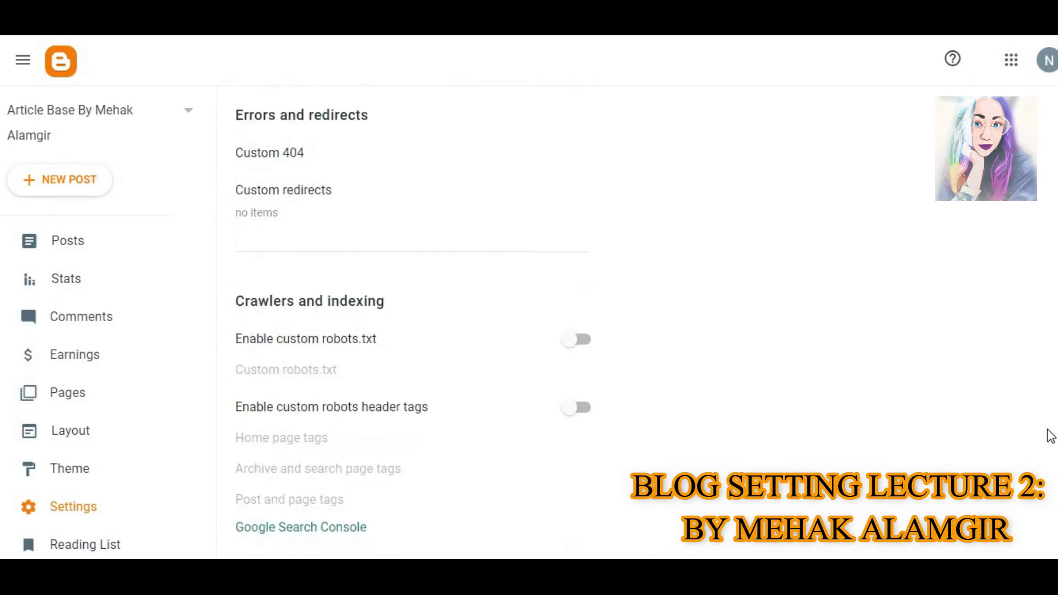
scroll(1052, 404, "up", 6)
scroll(1052, 404, "down", 5)
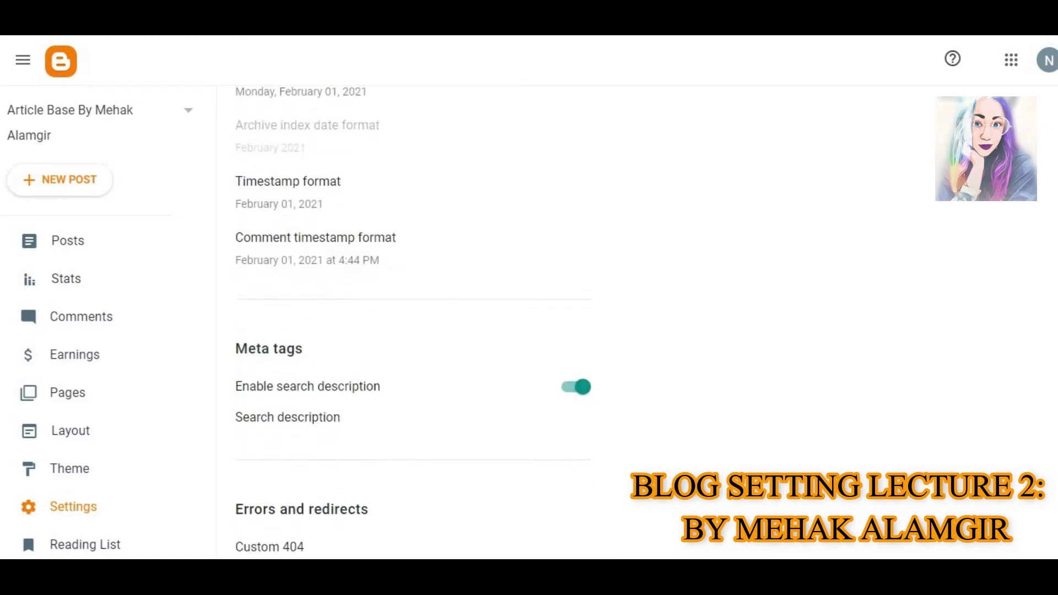
scroll(836, 303, "down", 1)
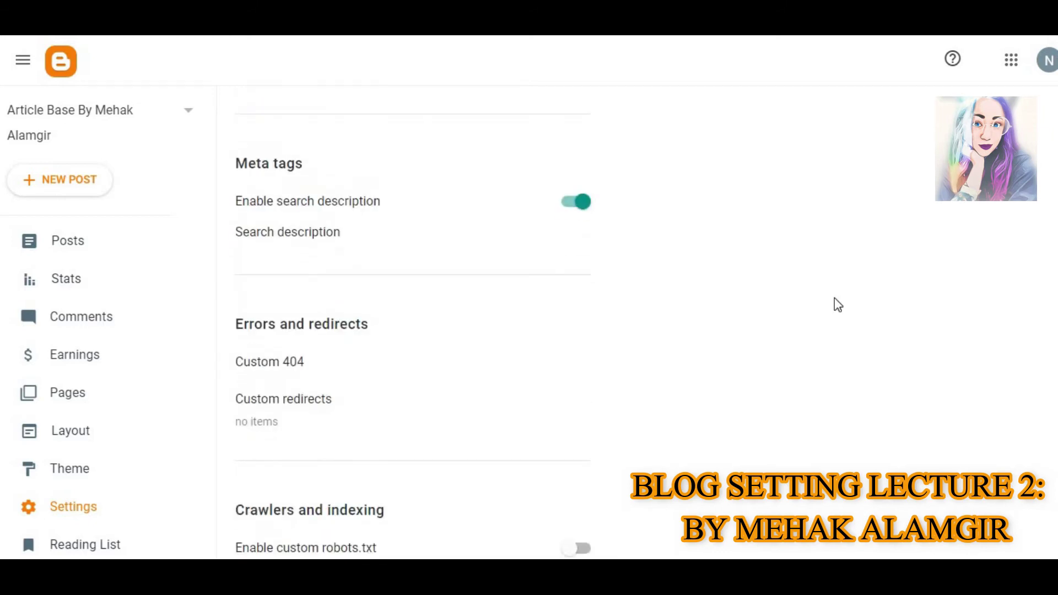
left_click(324, 238)
left_click(501, 291)
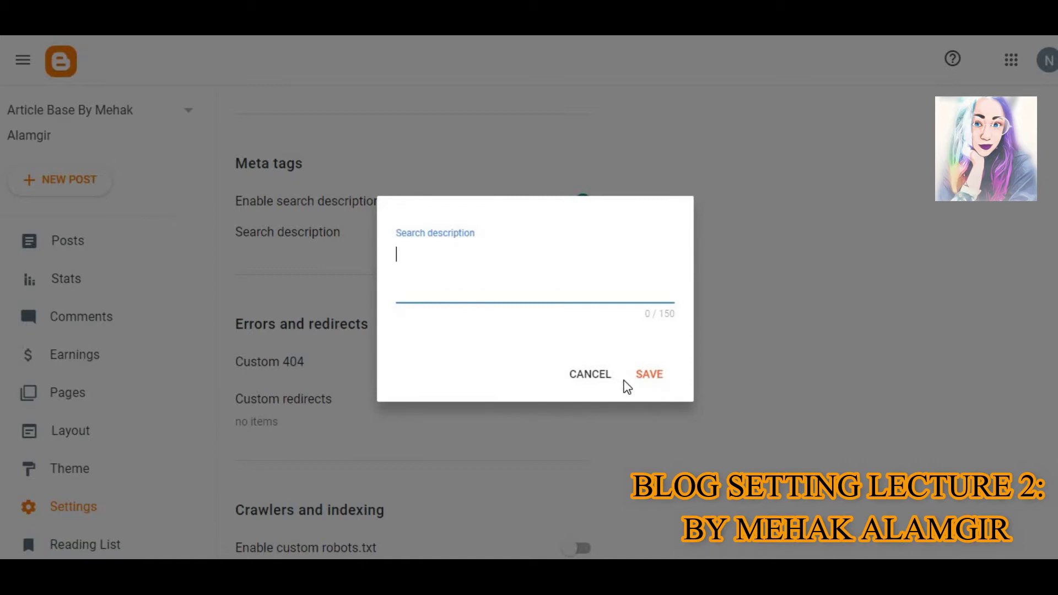
type("SEO, Bl")
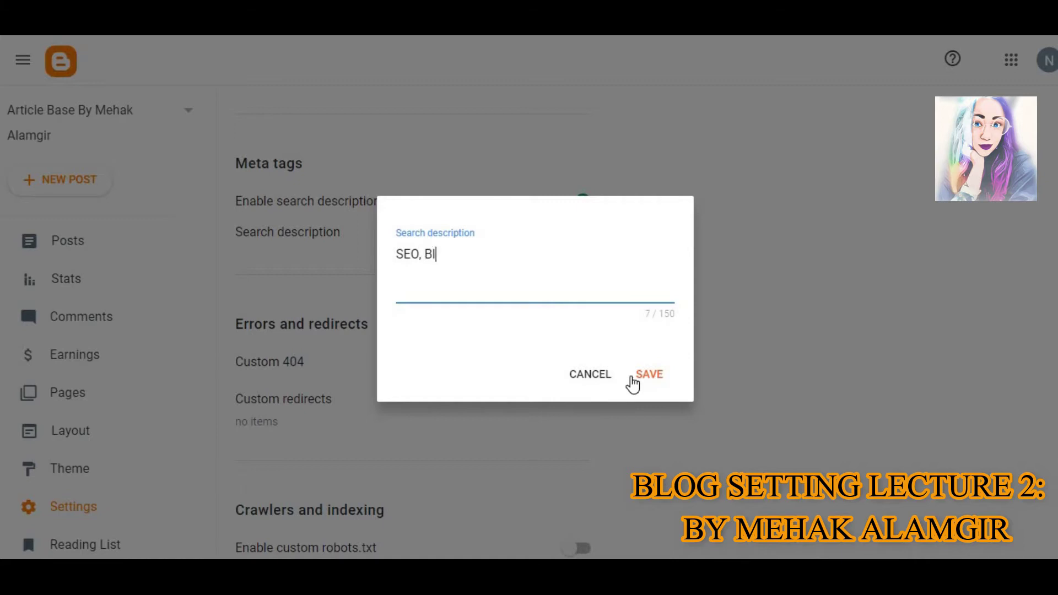
type("ogging trips and tricks ")
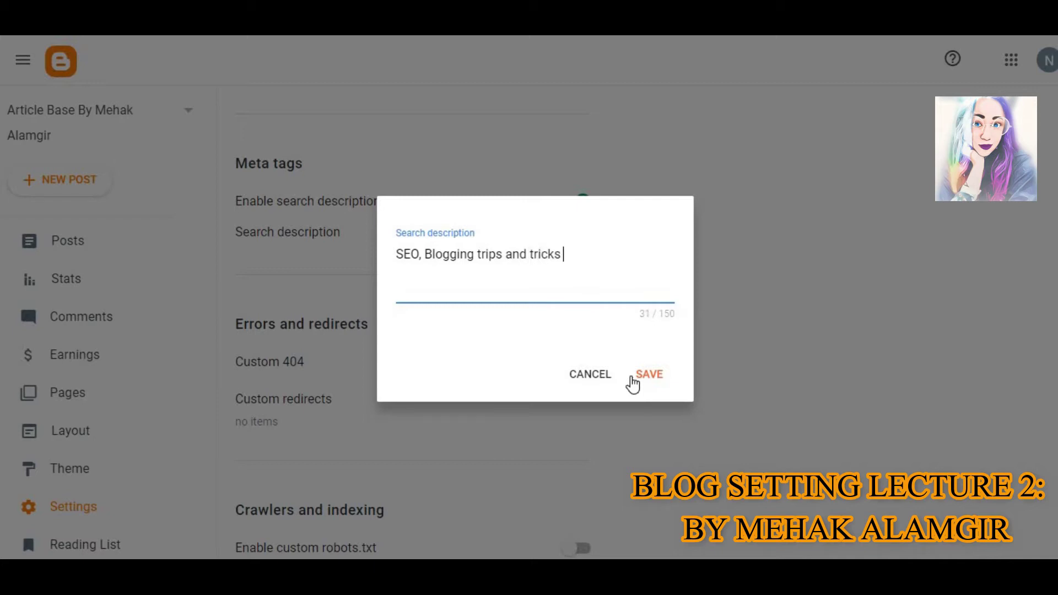
type(", youtube tricks and ")
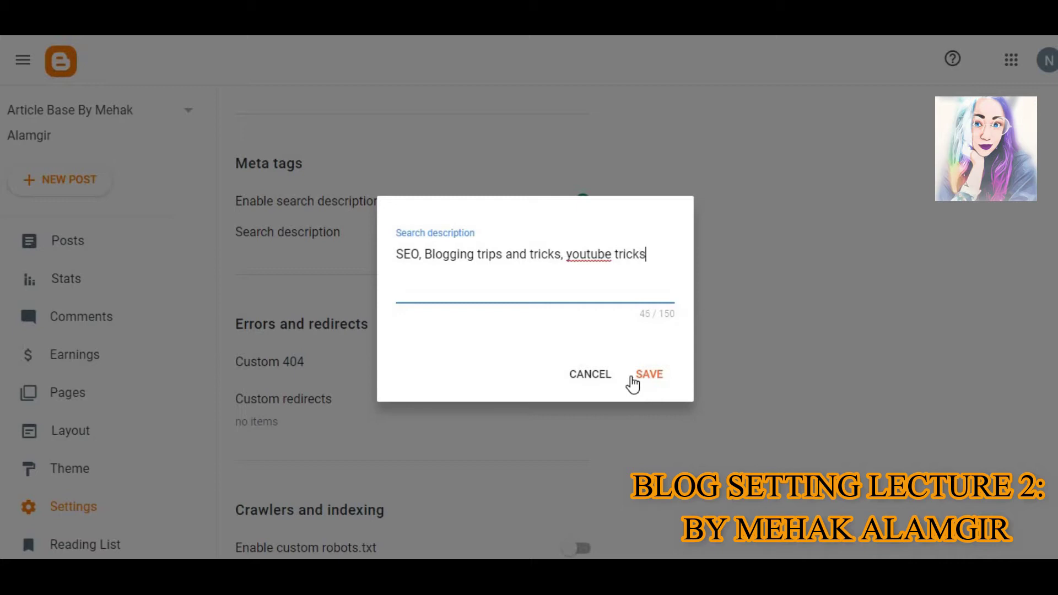
type("technical blogging,")
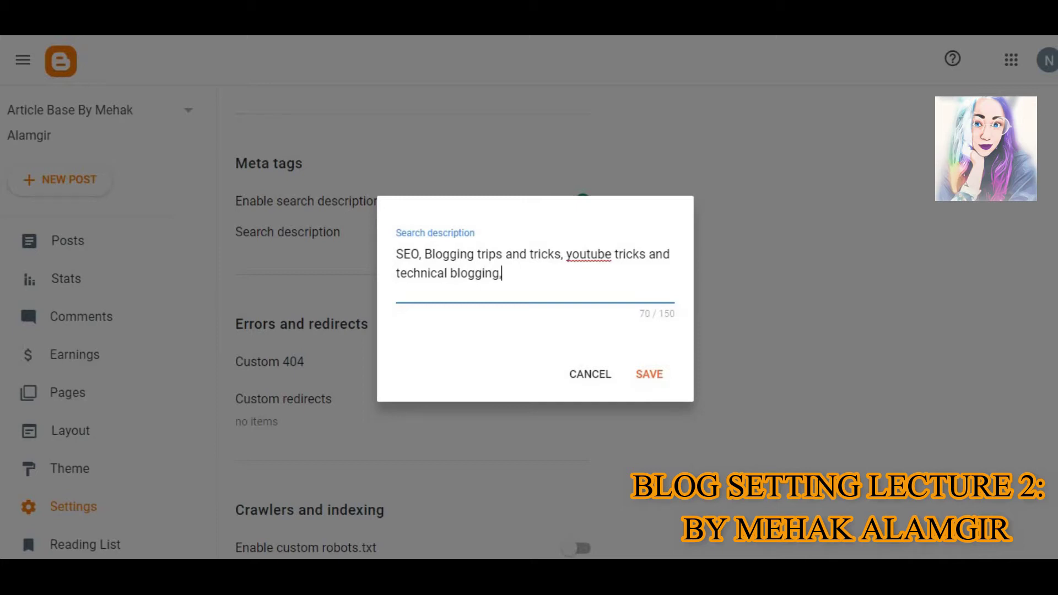
- Correct "youtube" to the suggested spelling "YouTube" in the search description and save it
right_click(598, 260)
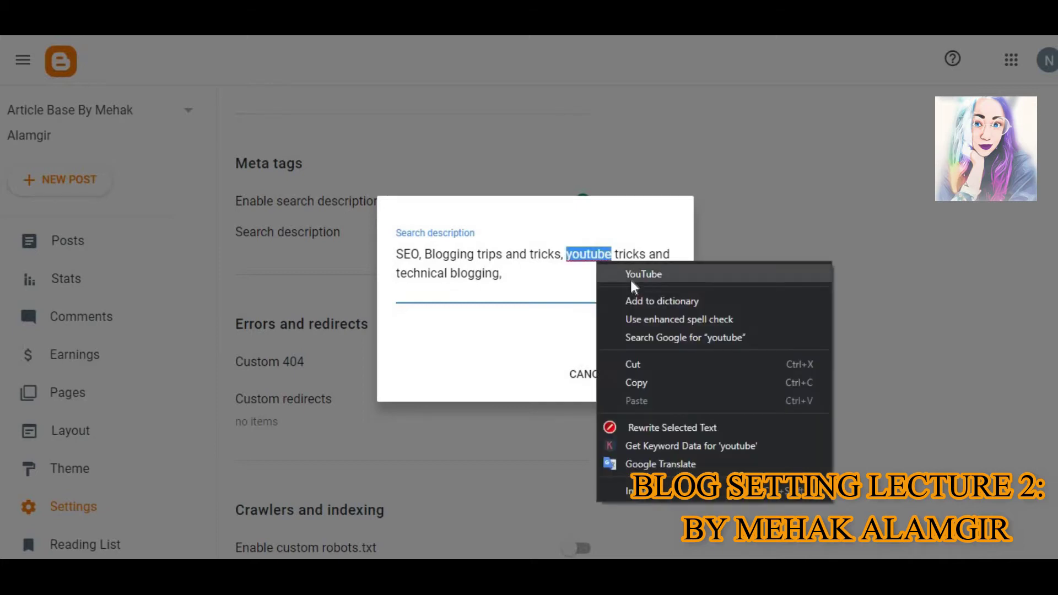
left_click(630, 280)
left_click(653, 384)
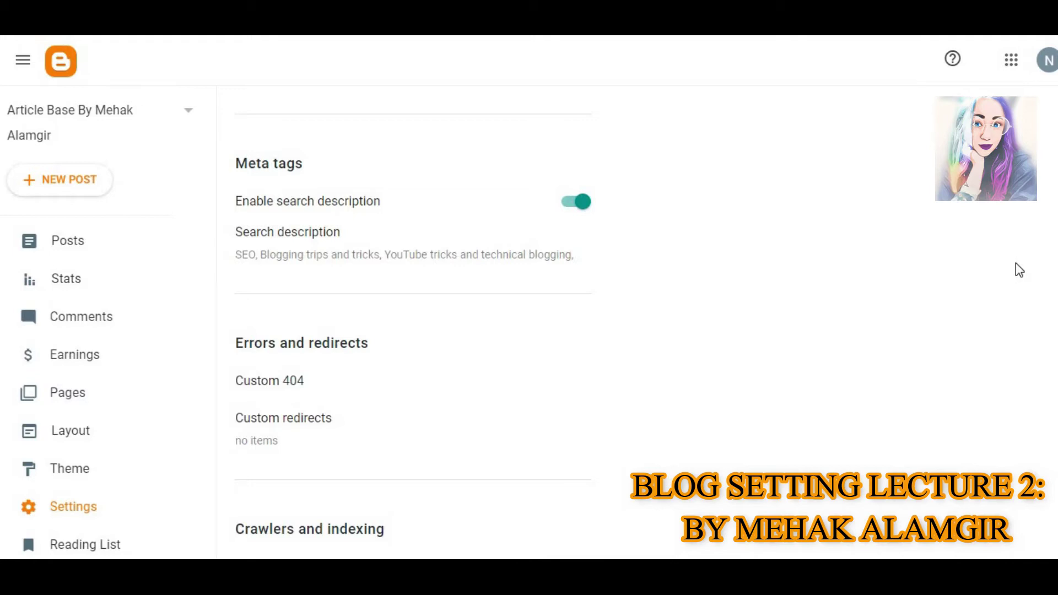
- Switch to YouTube and play "What is Robots txt & How to Create Robots txt File" from about 4:02
scroll(489, 185, "down", 4)
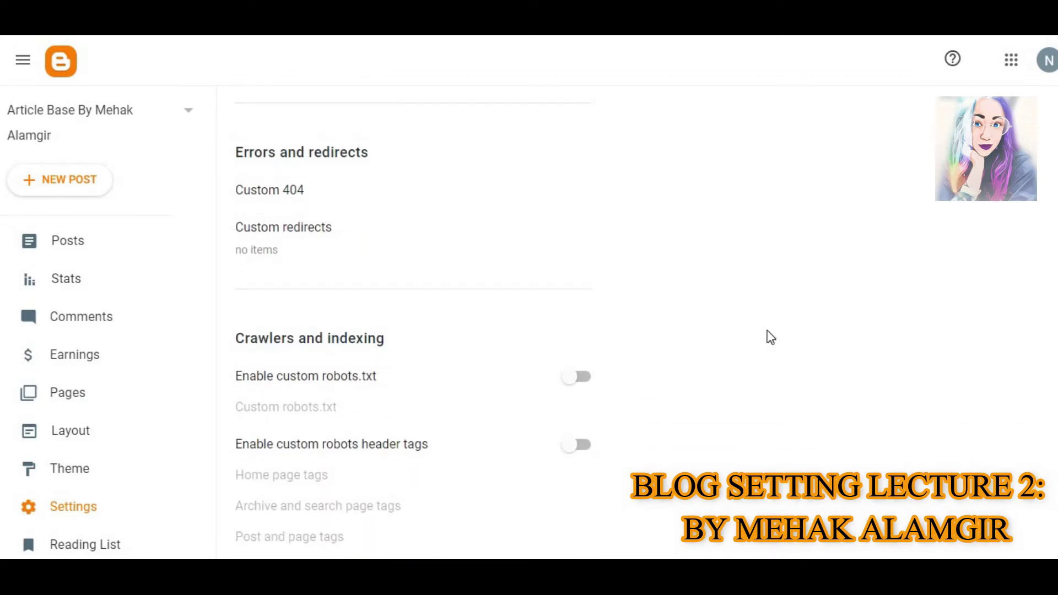
scroll(634, 187, "down", 4)
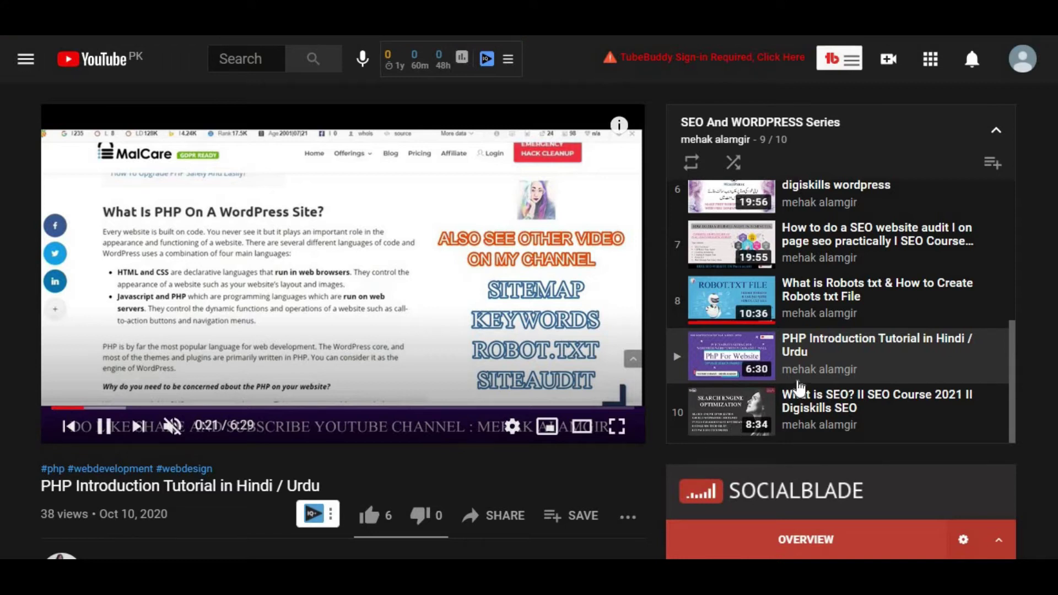
left_click(857, 316)
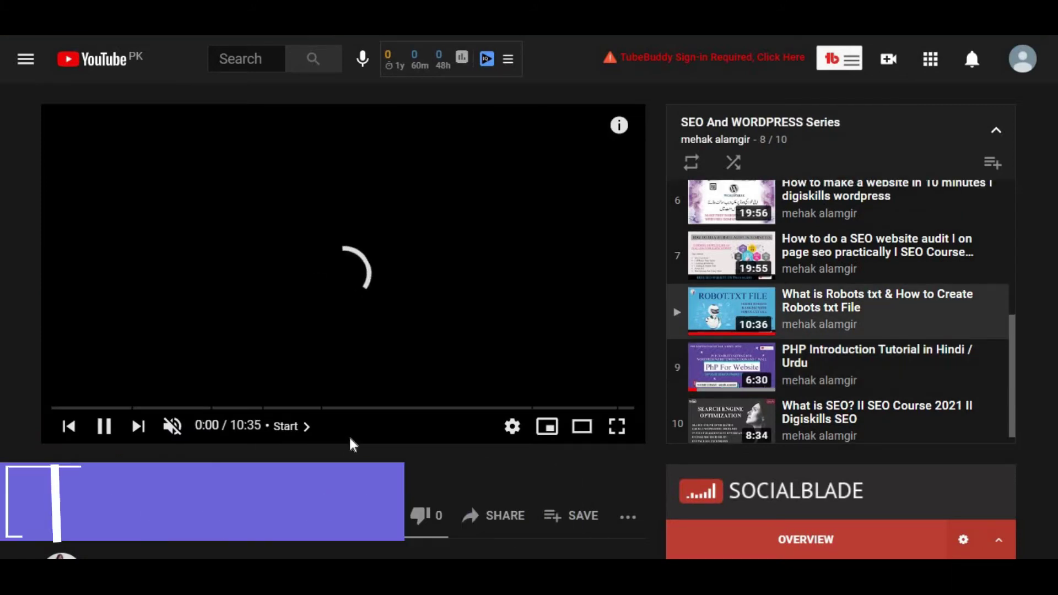
left_click(278, 408)
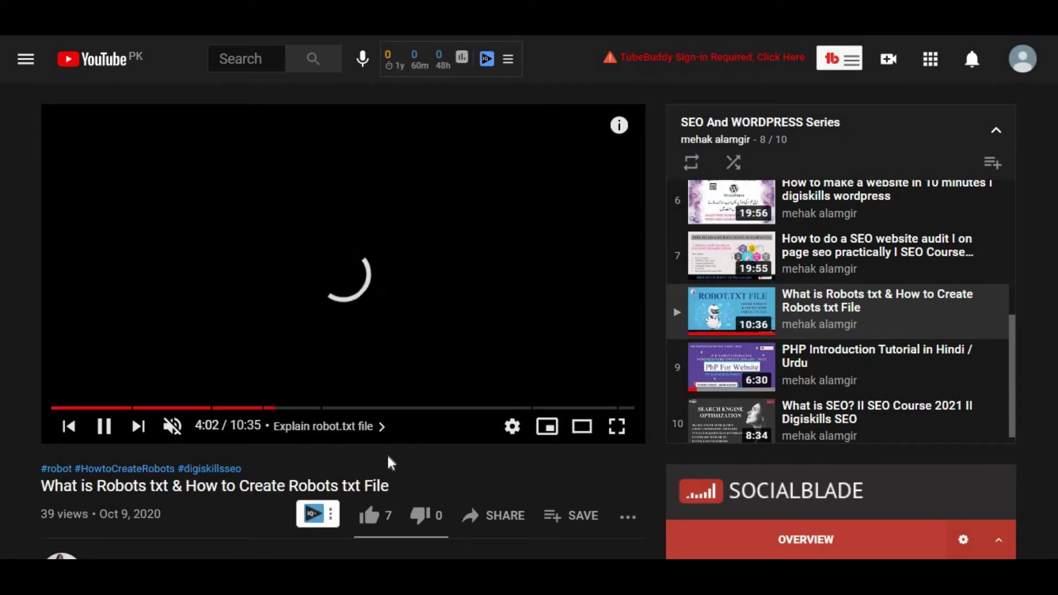
- Expand the robots.txt video's description and open its seoptimer.com Apply Link separately
scroll(331, 298, "down", 3)
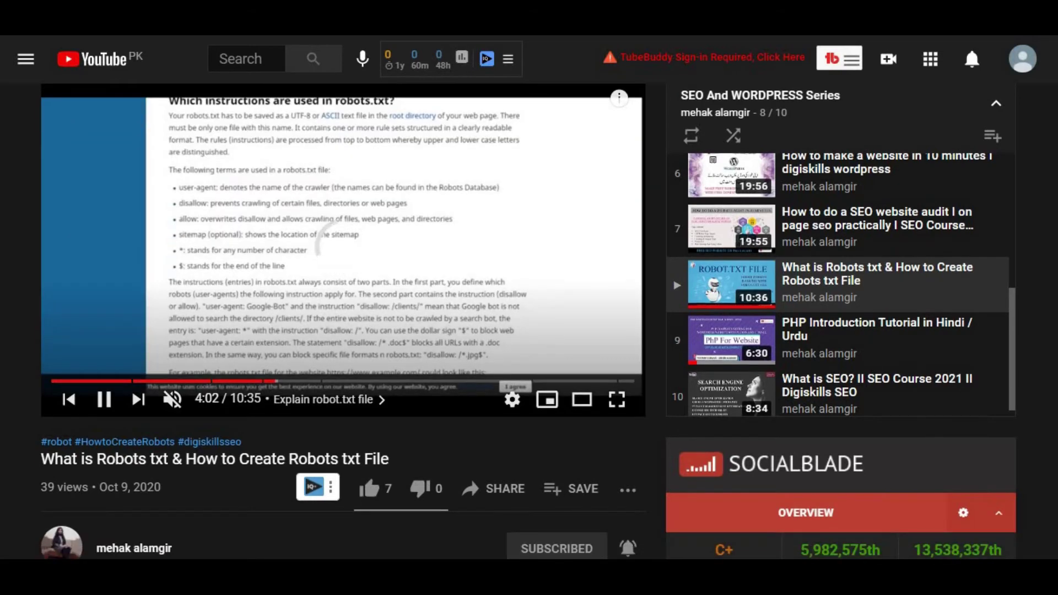
scroll(342, 309, "down", 7)
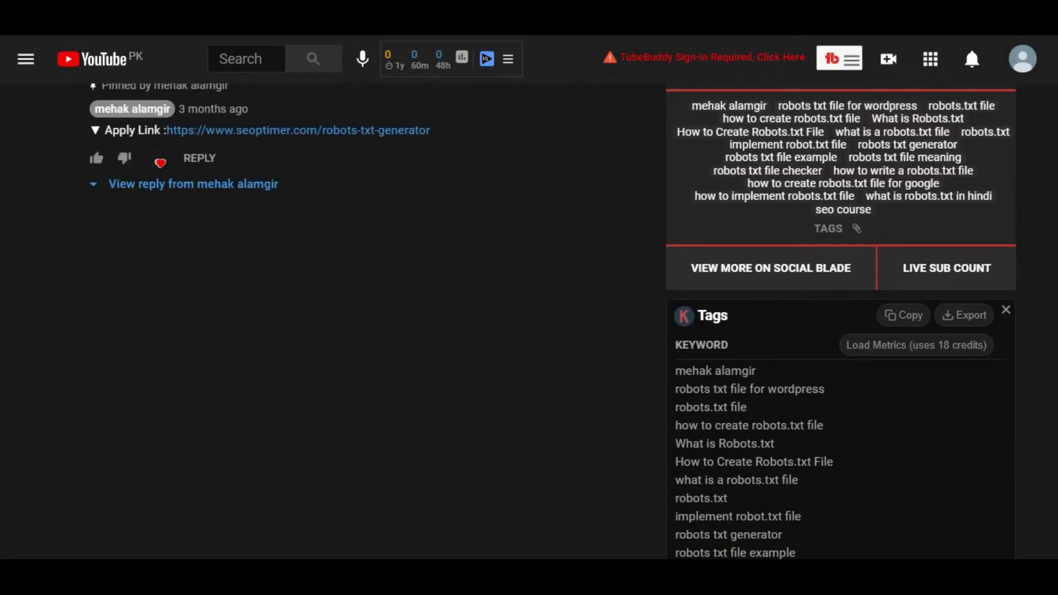
scroll(524, 184, "up", 3)
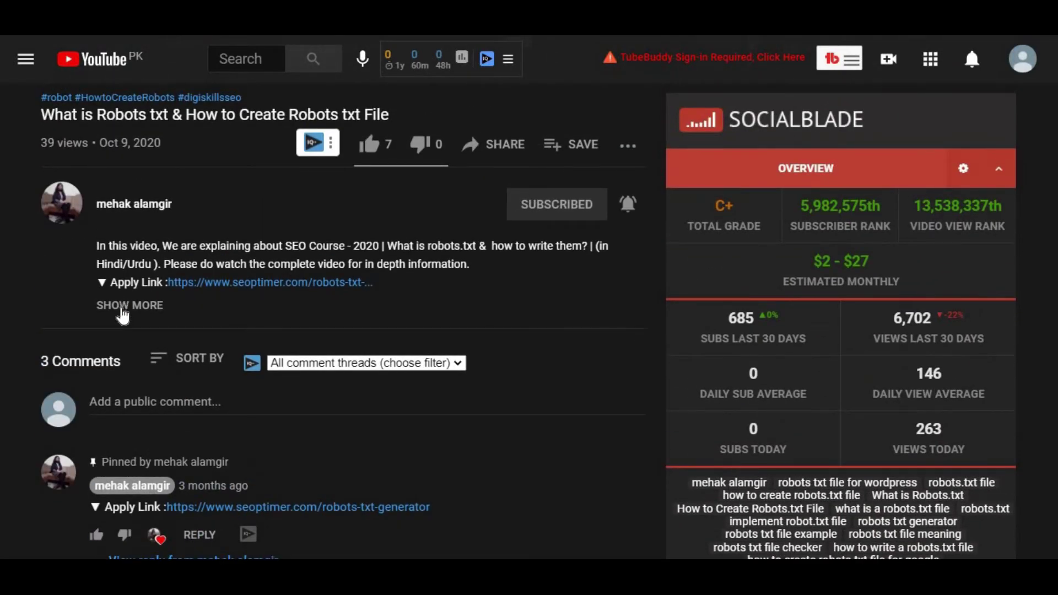
left_click(117, 304)
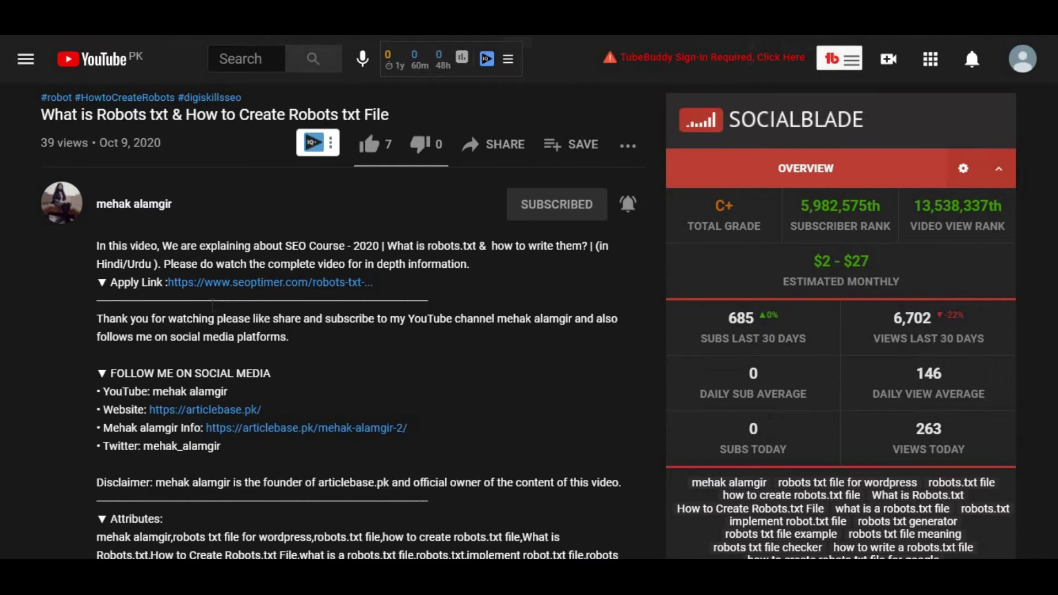
right_click(315, 287)
- Look through the rest of the video description, then examine the Free Robots.txt Generator options on SEOptimer
scroll(516, 286, "up", 1)
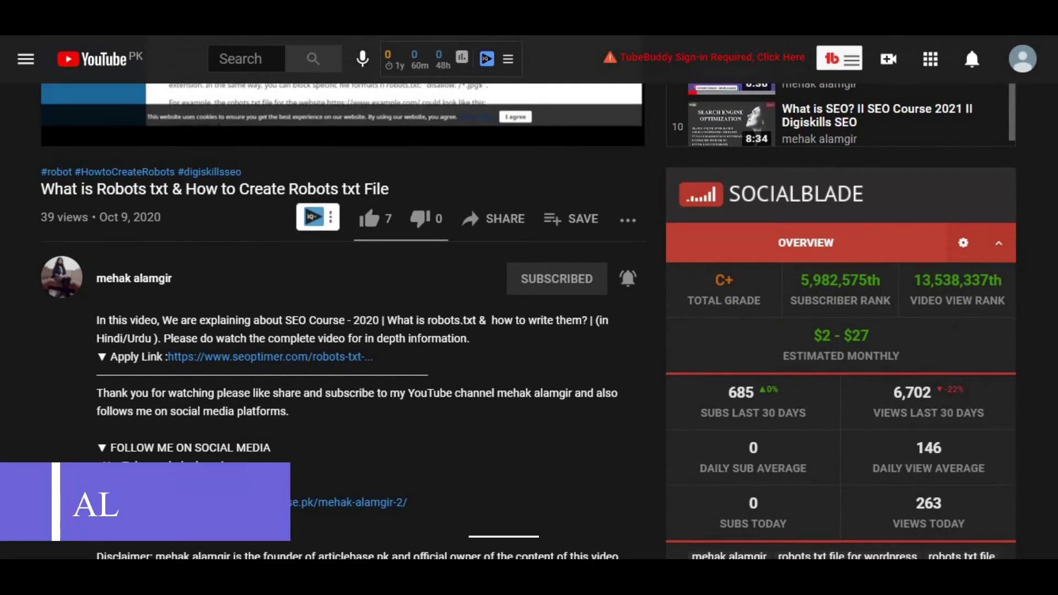
scroll(516, 286, "up", 3)
scroll(516, 286, "down", 10)
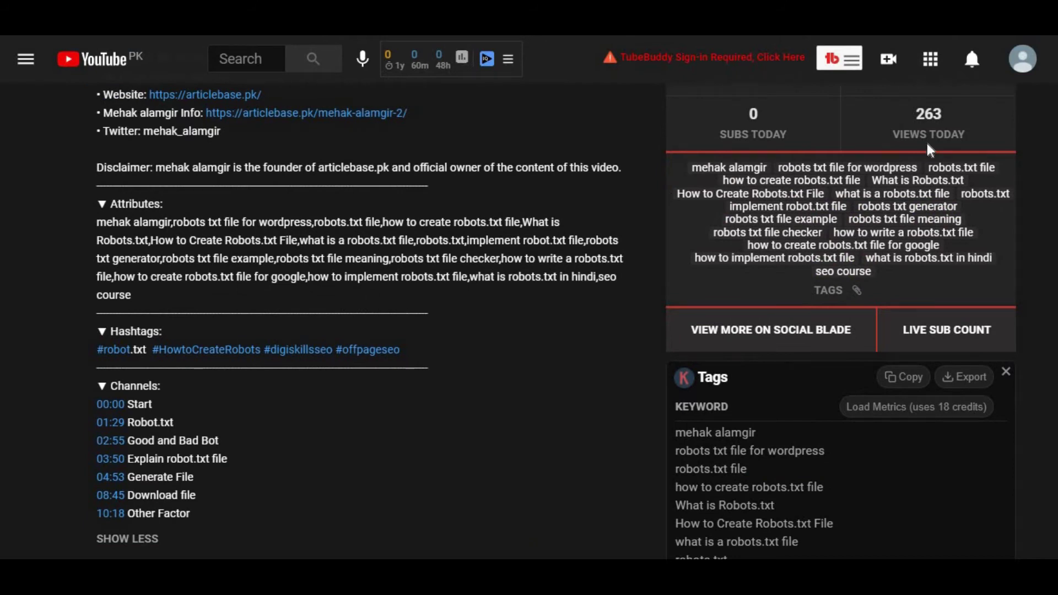
key("F5")
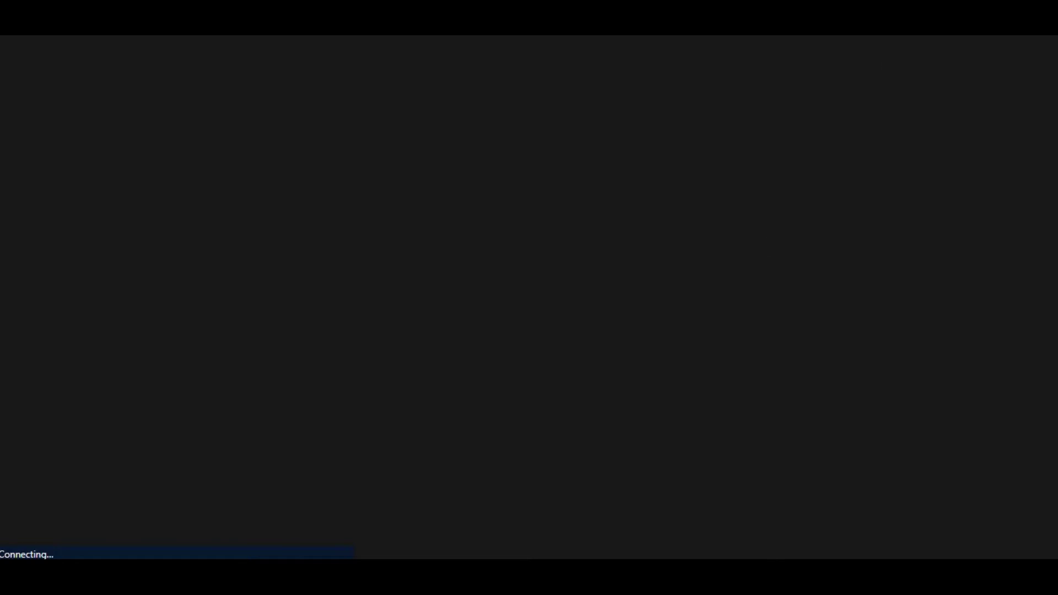
key("ctrl+t")
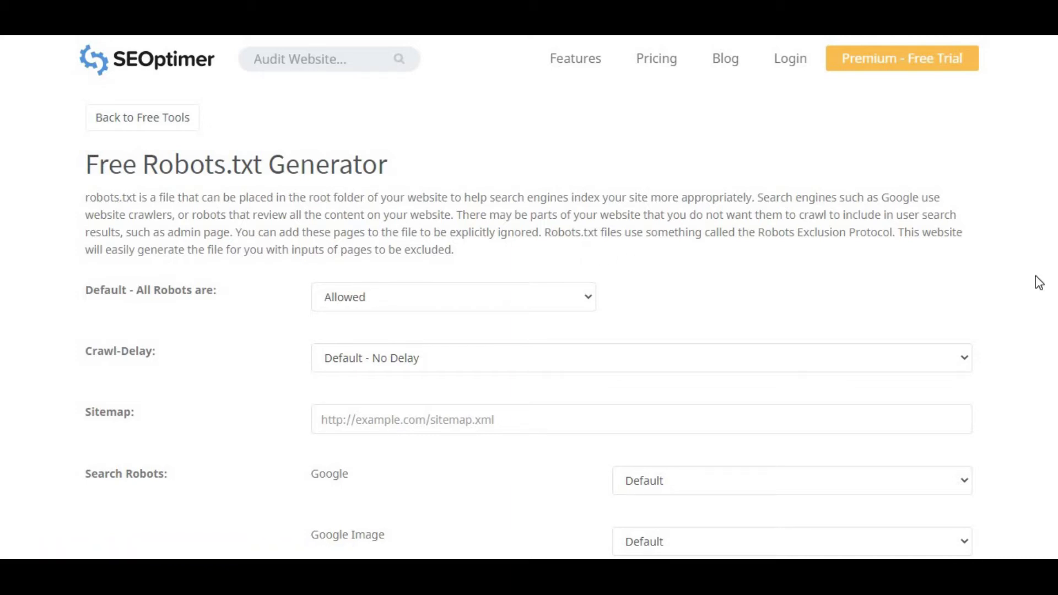
scroll(529, 331, "down", 8)
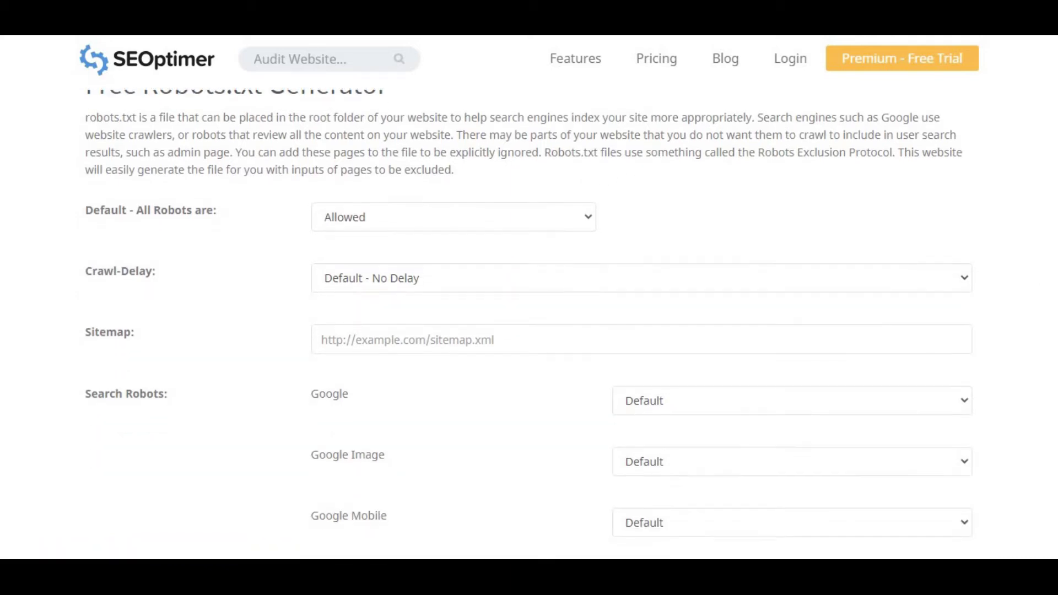
scroll(529, 331, "down", 6)
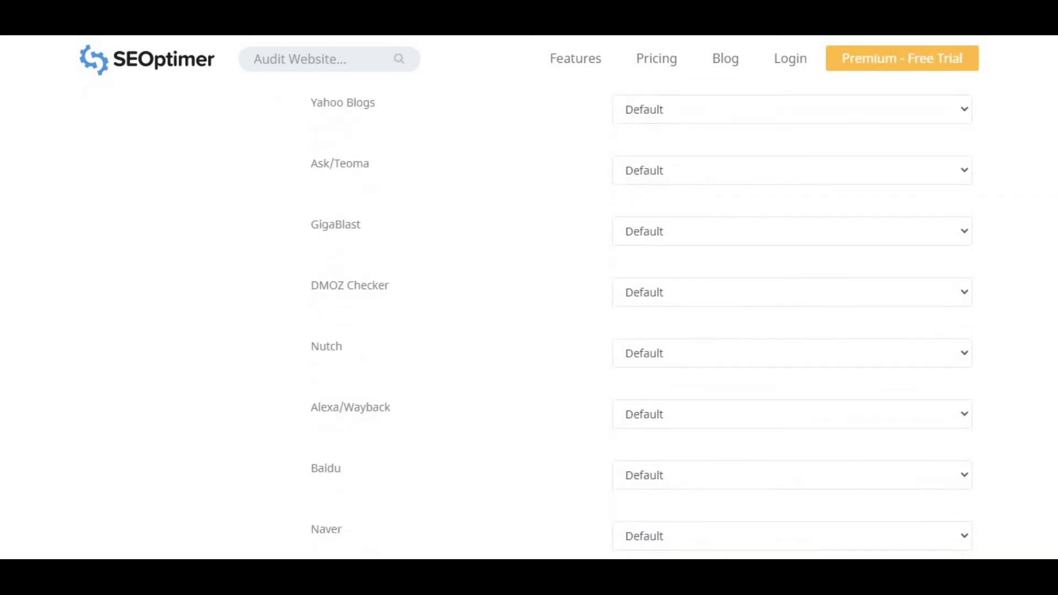
scroll(529, 330, "down", 9)
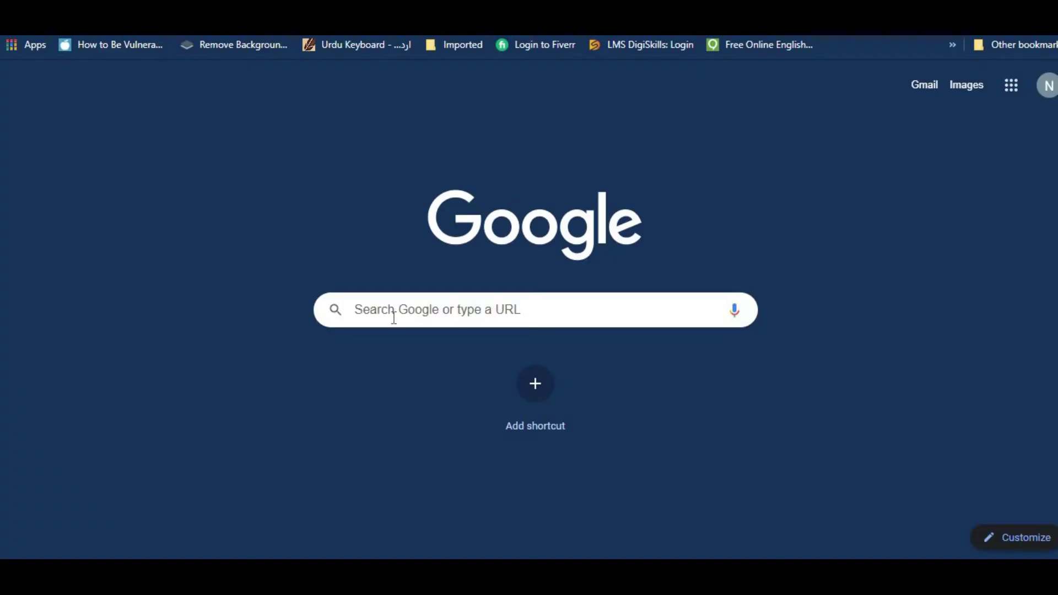
- Search Google for "robot txt generator for blogger"
left_click(392, 319)
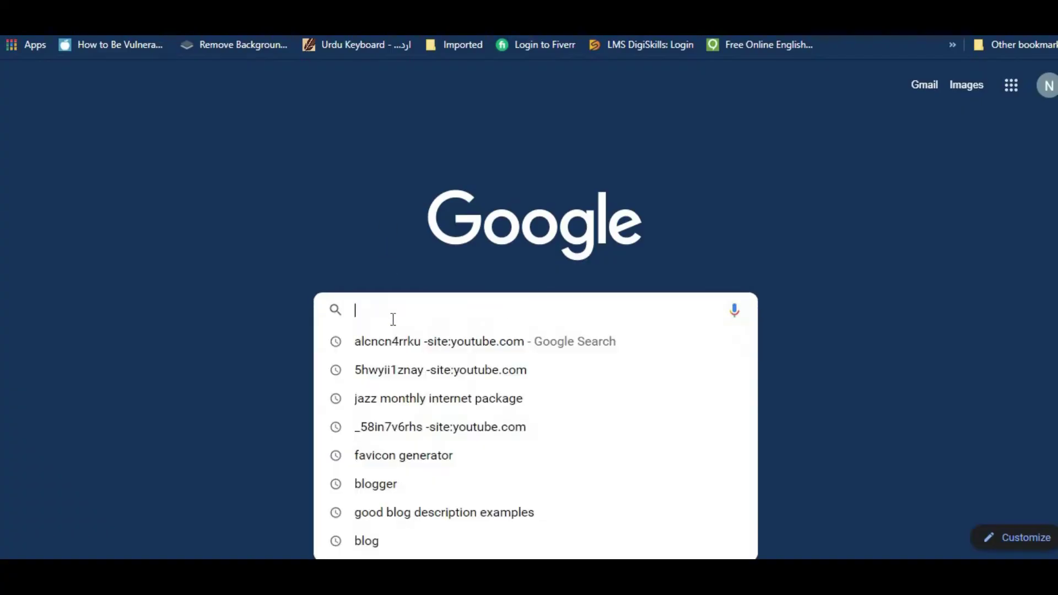
type("robot ")
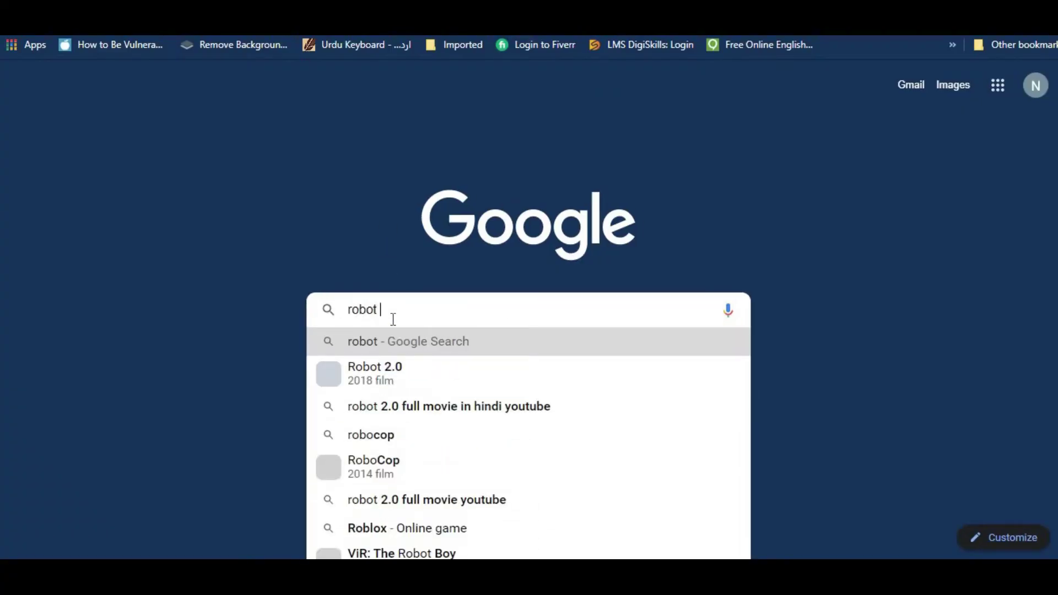
type("txt gen")
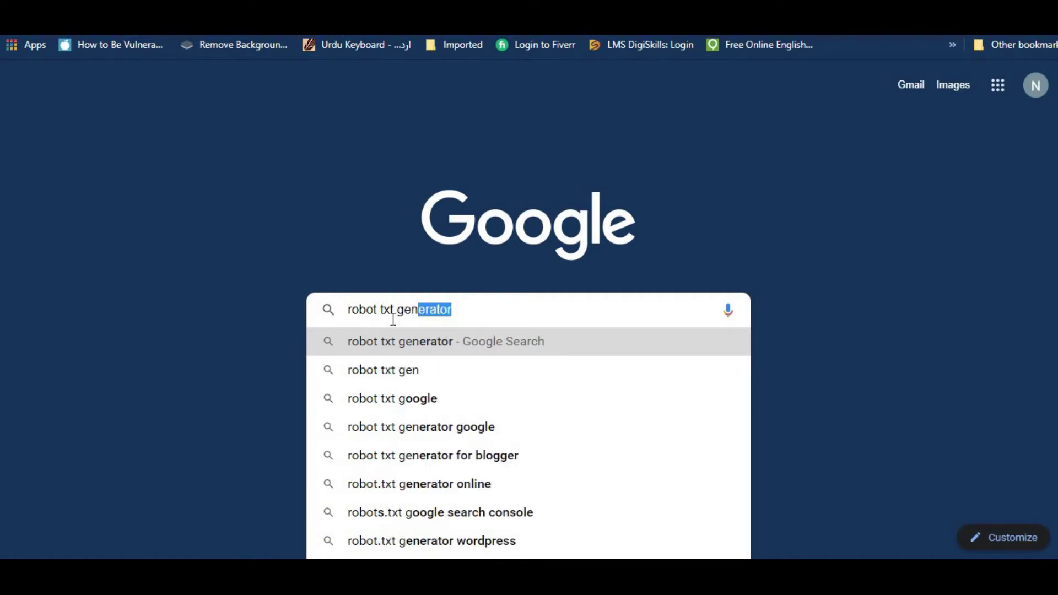
type("eratr")
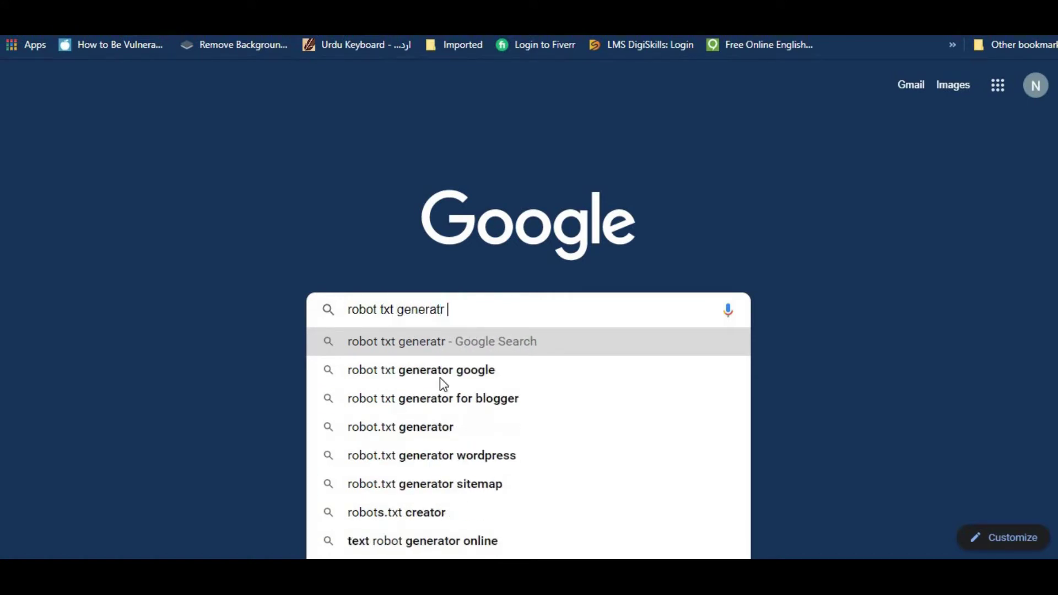
left_click(530, 405)
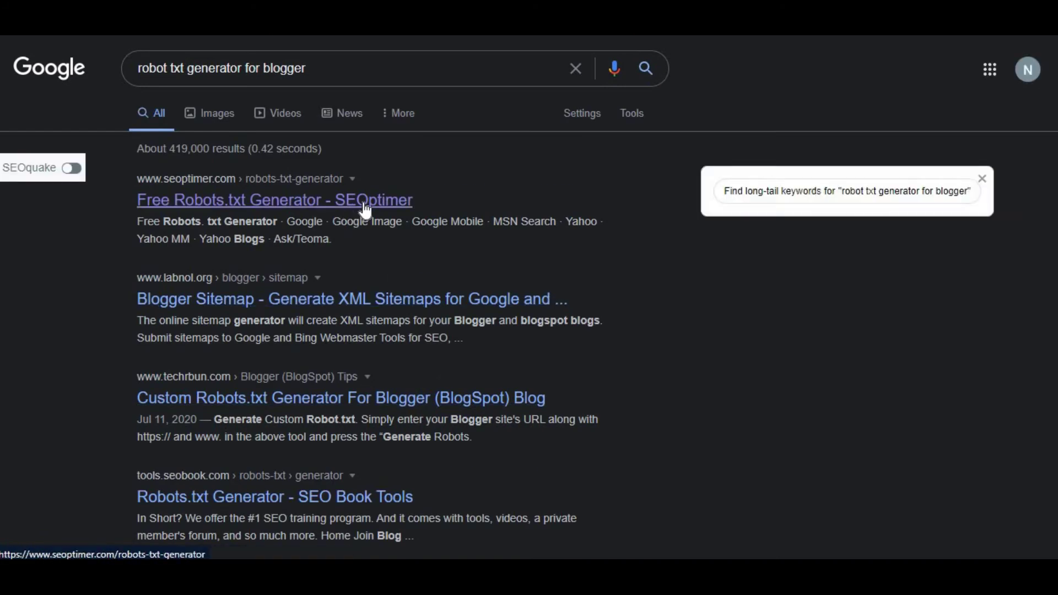
- Look through the robots.txt generator search results and open the "Free Robots.txt Generator - SEOptimer" result separately
scroll(365, 209, "down", 2)
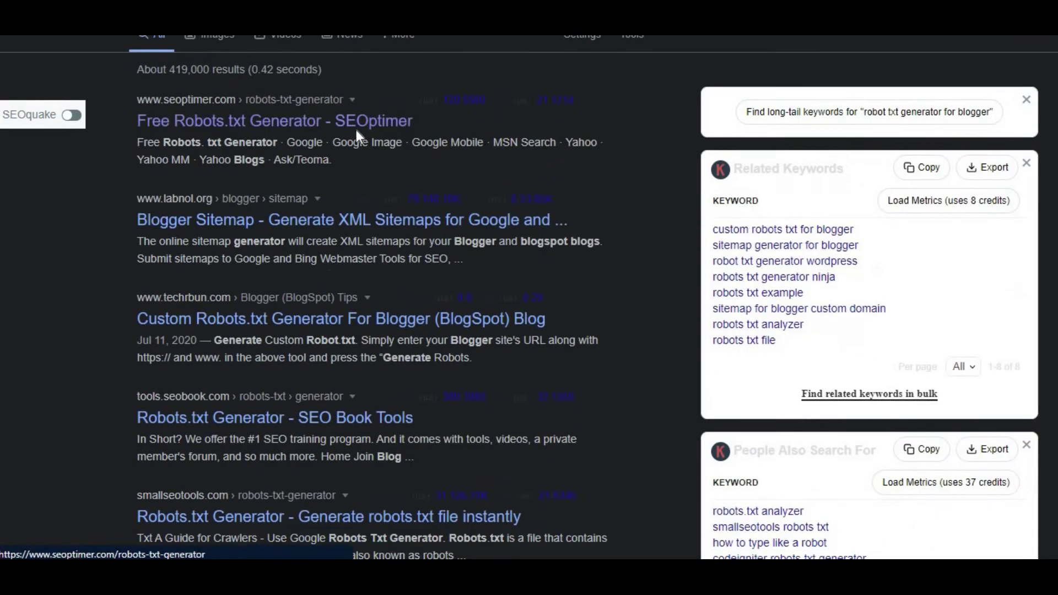
scroll(364, 132, "down", 4)
scroll(406, 173, "up", 6)
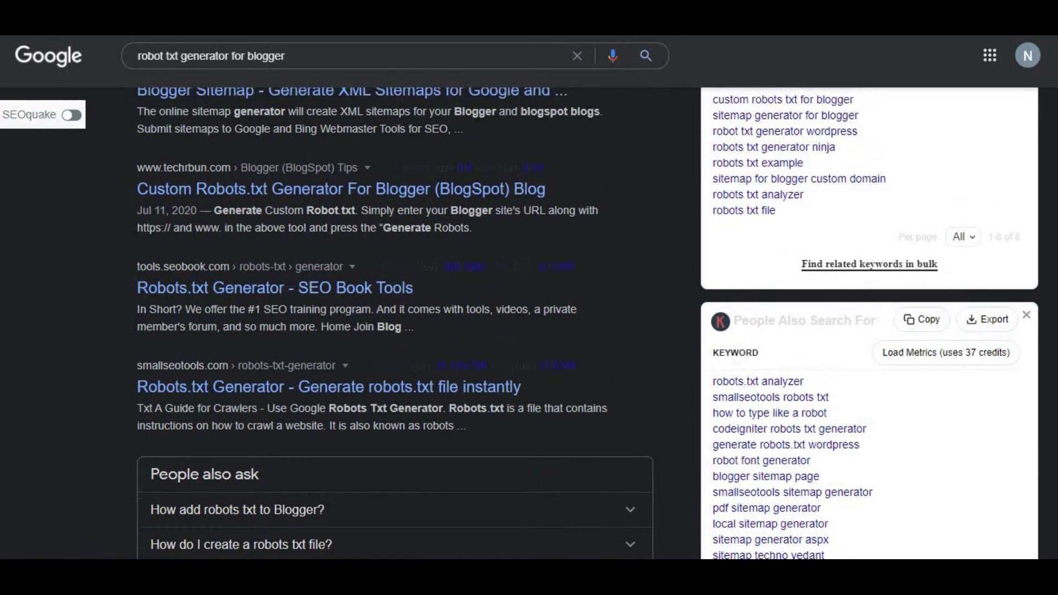
scroll(397, 207, "down", 3)
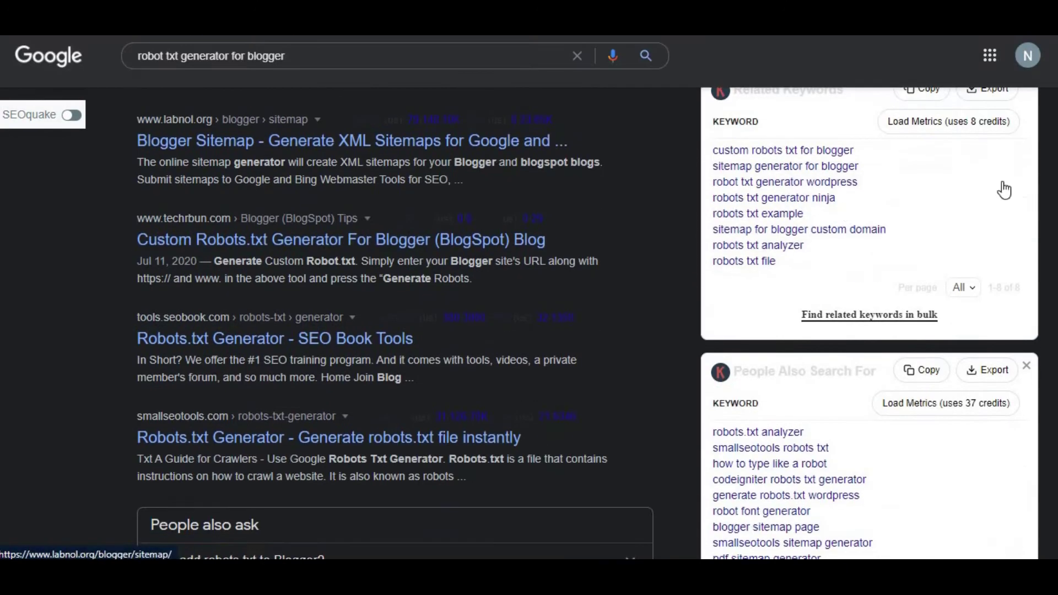
scroll(406, 176, "up", 4)
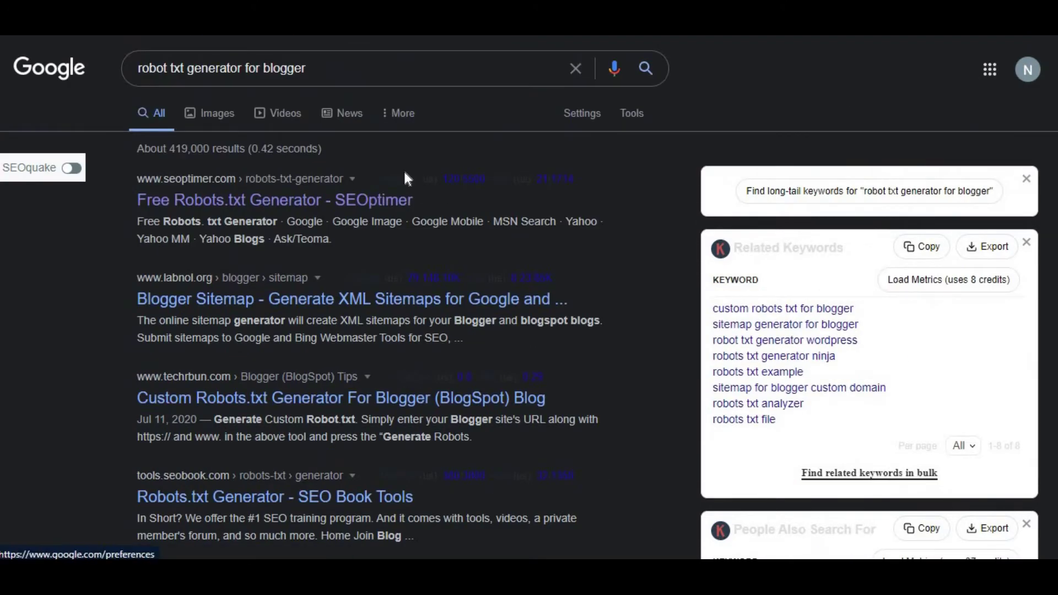
scroll(385, 211, "down", 2)
right_click(385, 121)
left_click(402, 135)
scroll(385, 298, "up", 2)
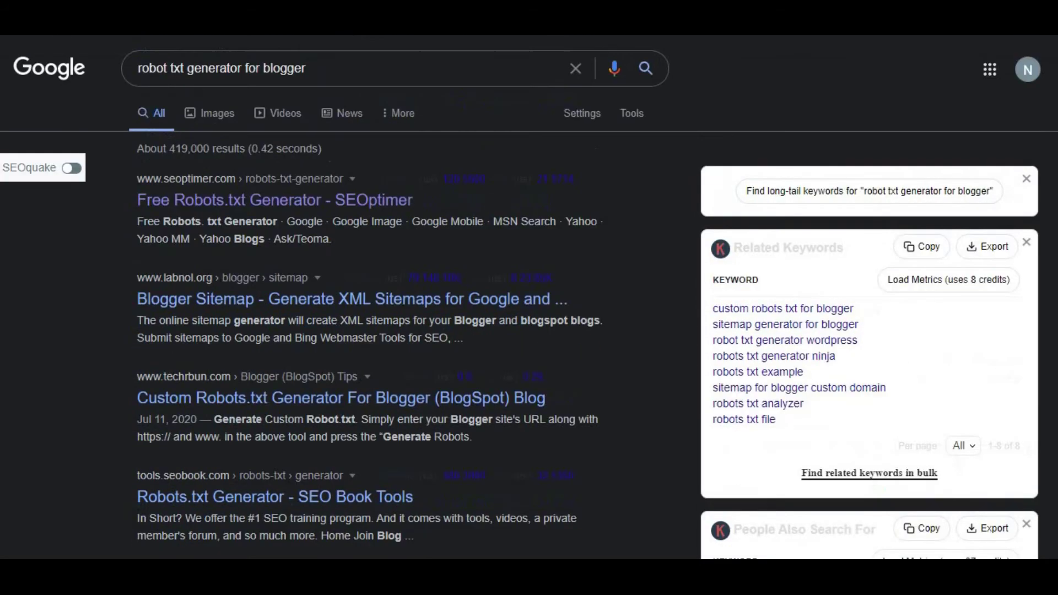
- Switch to the YouTube video about robots.txt and go from its description back up to the player
key("ctrl+Tab")
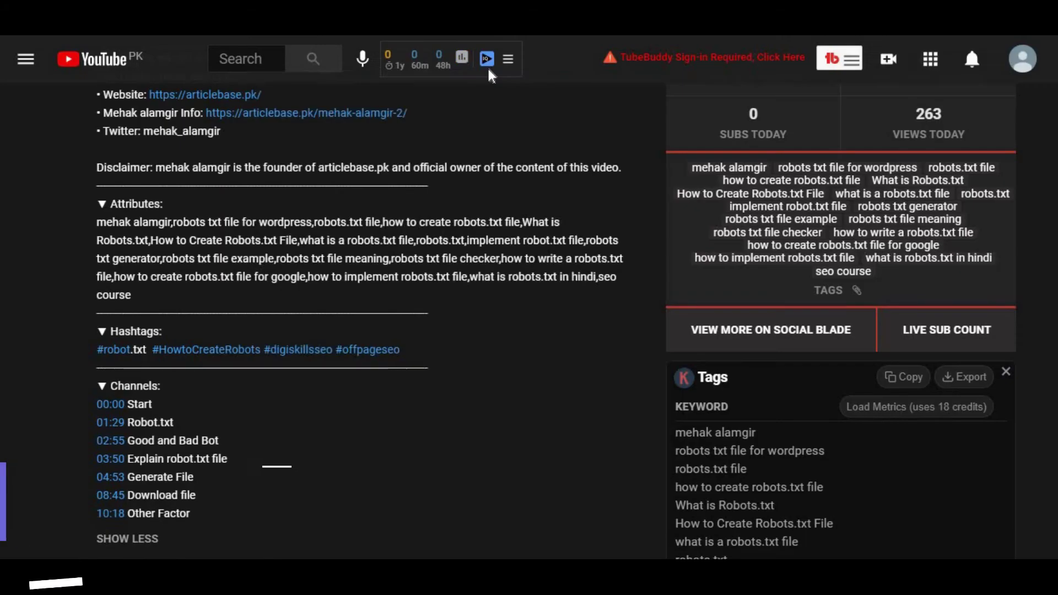
scroll(342, 319, "up", 10)
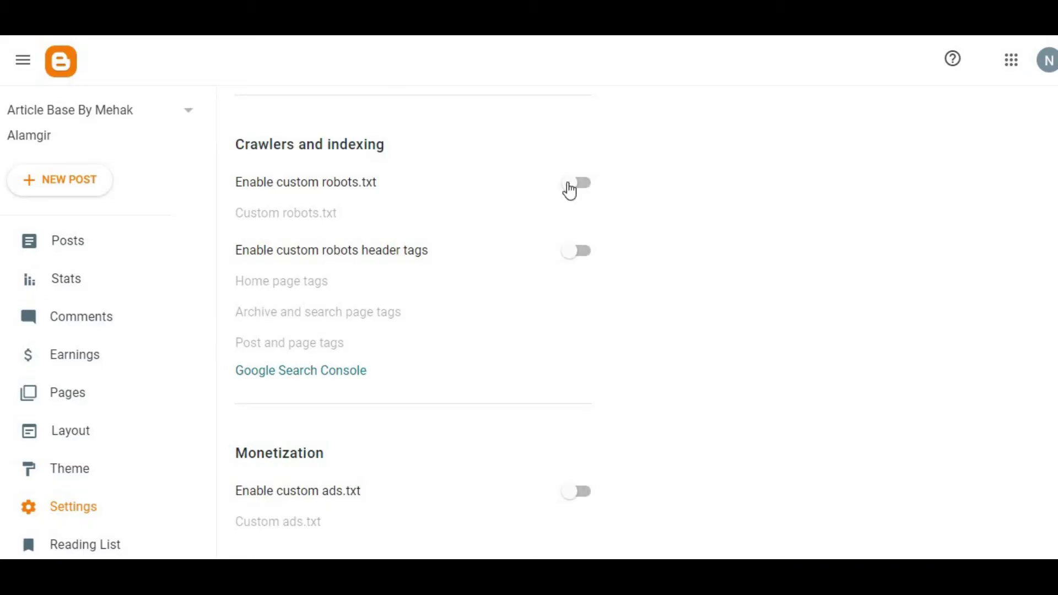
- In Blogger's Crawlers and indexing settings, enable custom robots.txt and custom robots header tags, and open Custom robots.txt for editing
left_click(585, 191)
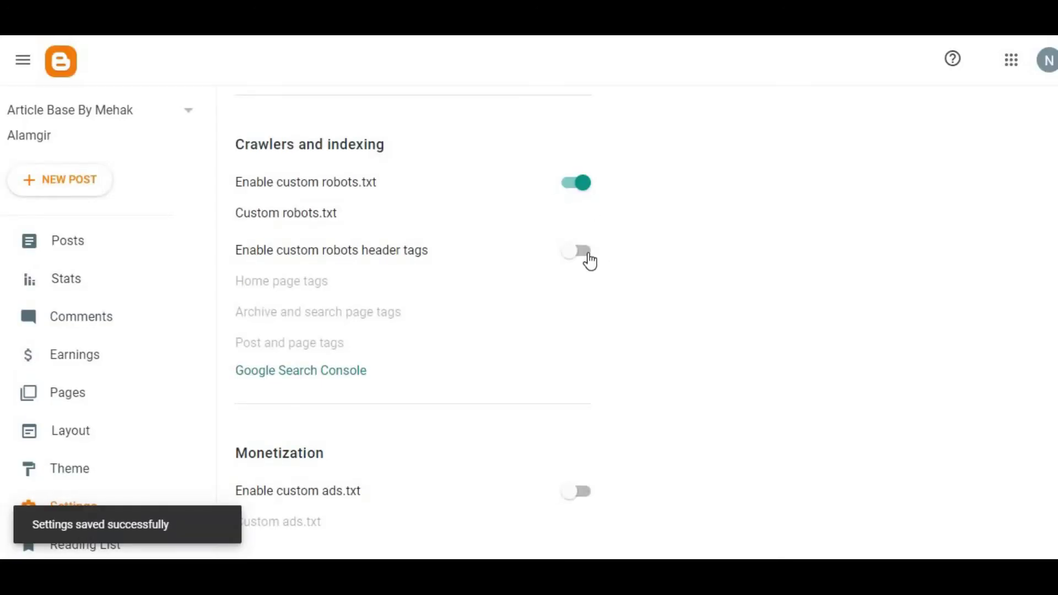
scroll(589, 261, "up", 3)
scroll(584, 413, "down", 3)
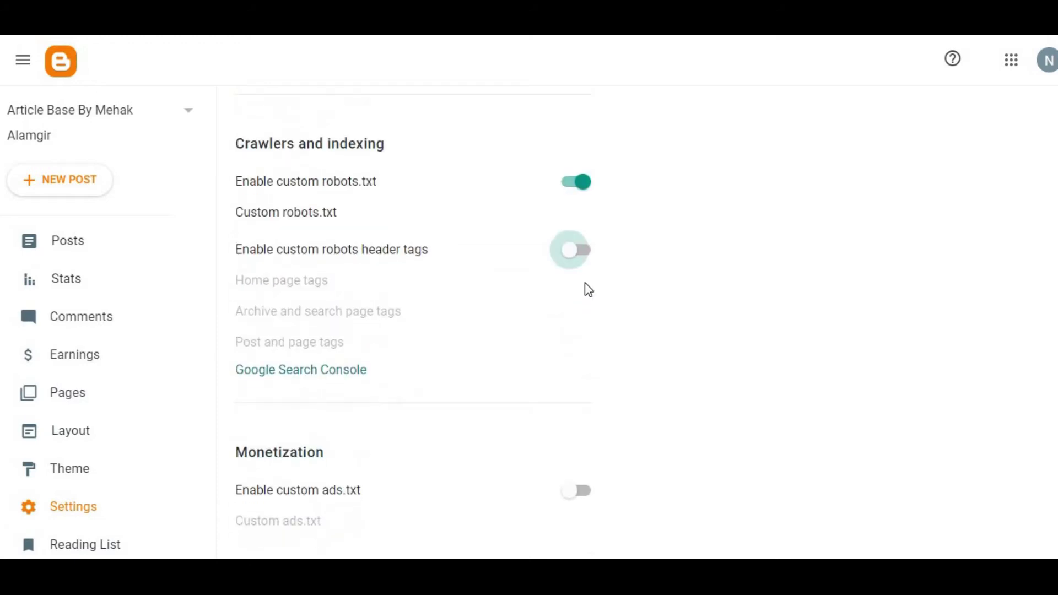
left_click(582, 258)
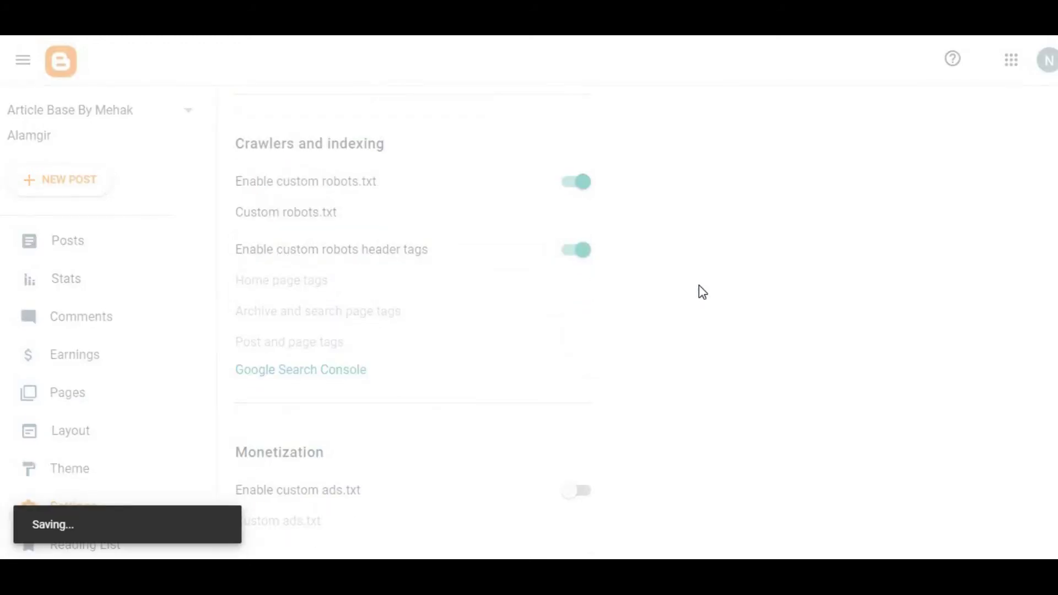
left_click(333, 216)
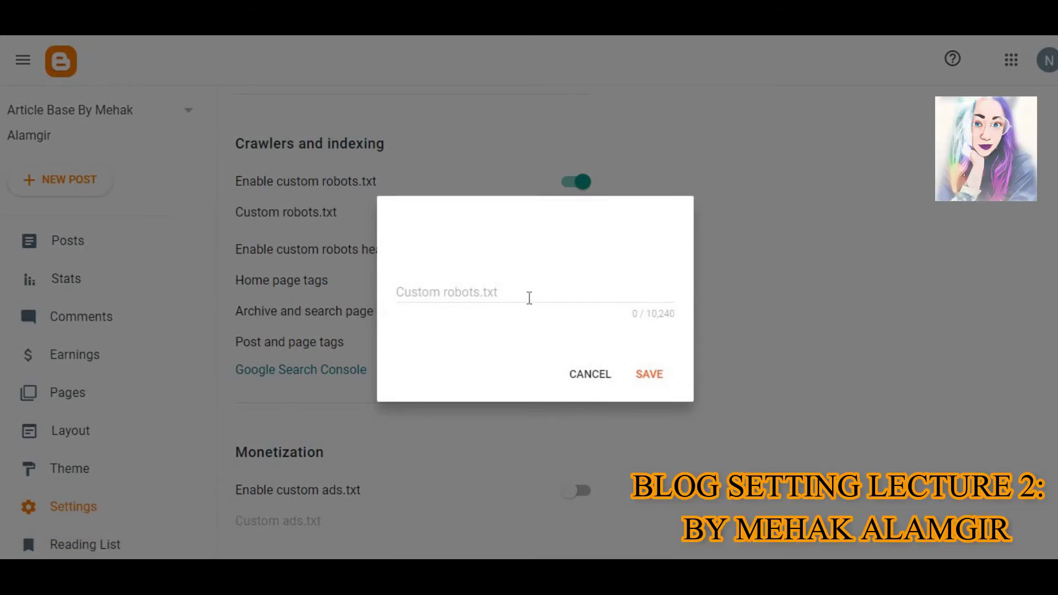
left_click(529, 297)
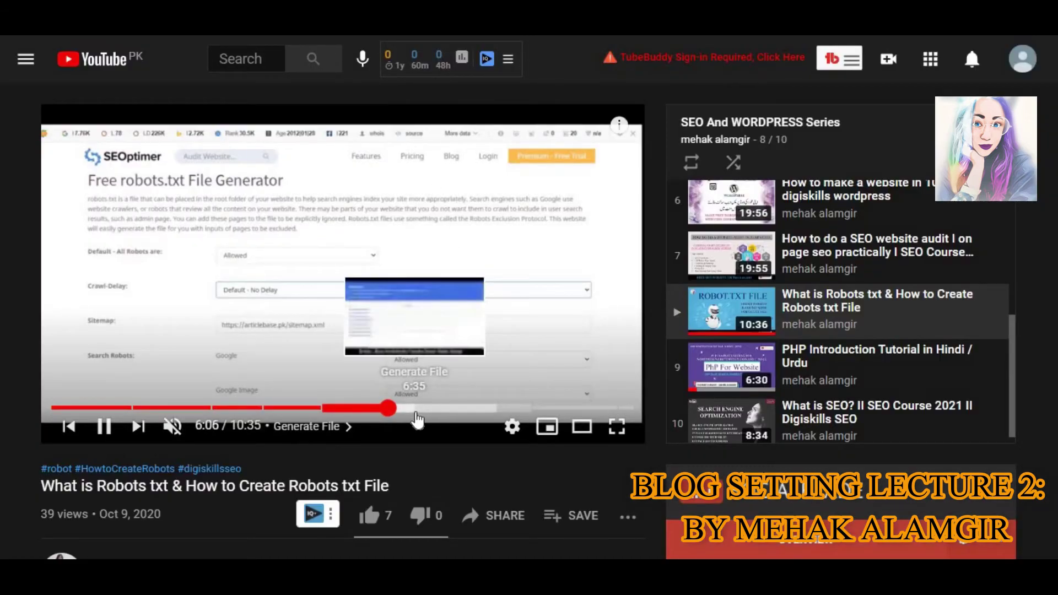
- On YouTube, skip ahead in the robots.txt video to about 8:57 in the "Download file" chapter and pause it
left_click(417, 411)
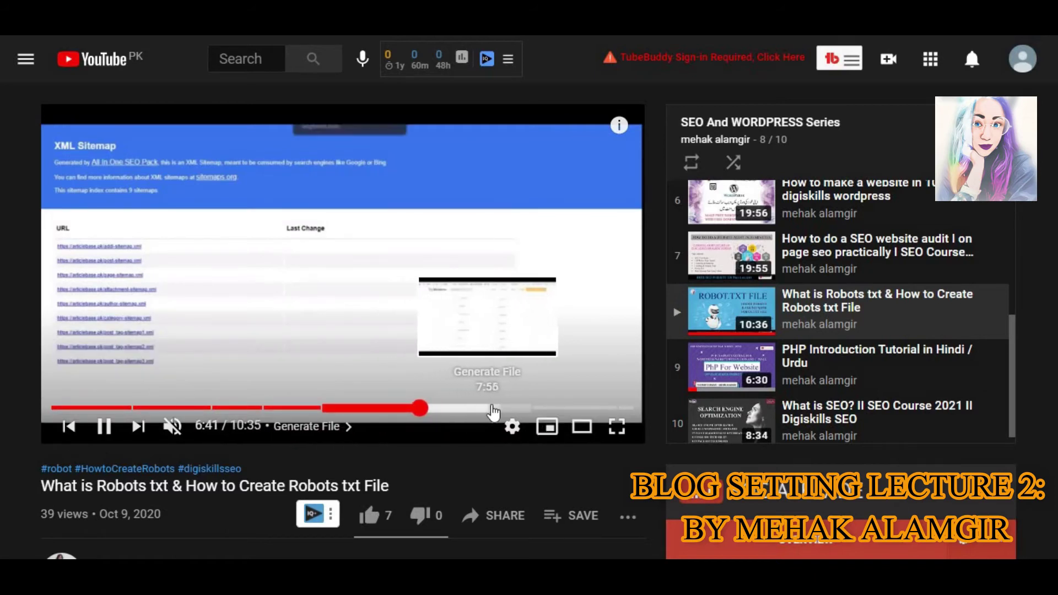
left_click(530, 409)
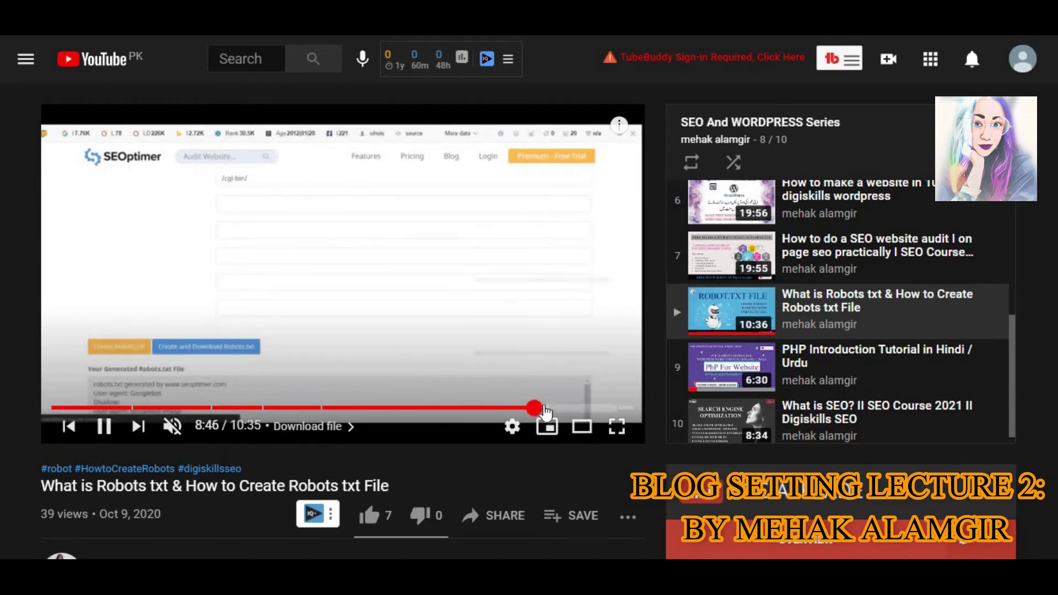
left_click(545, 411)
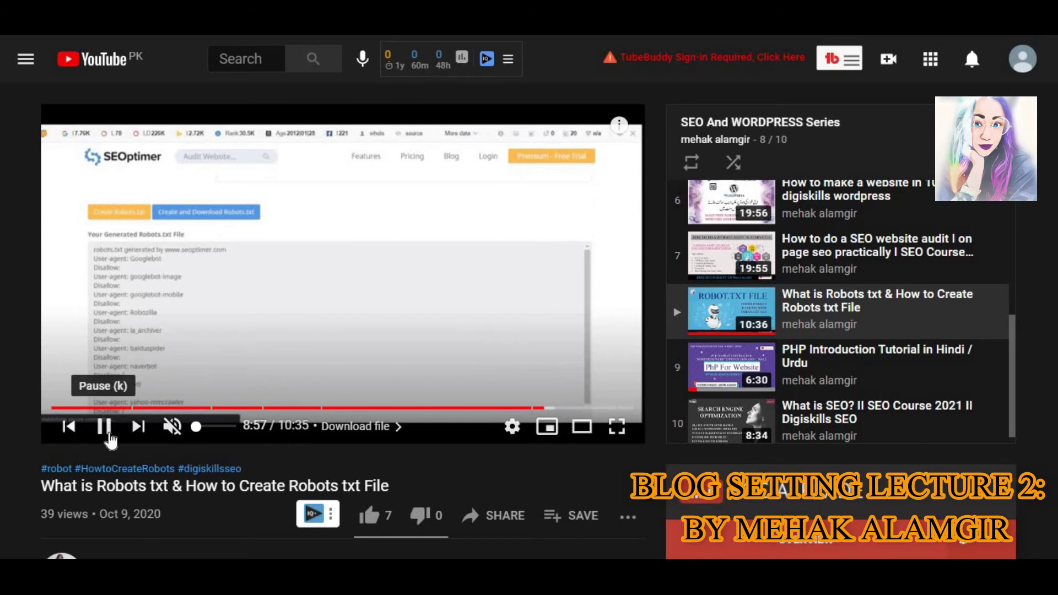
scroll(106, 428, "down", 1)
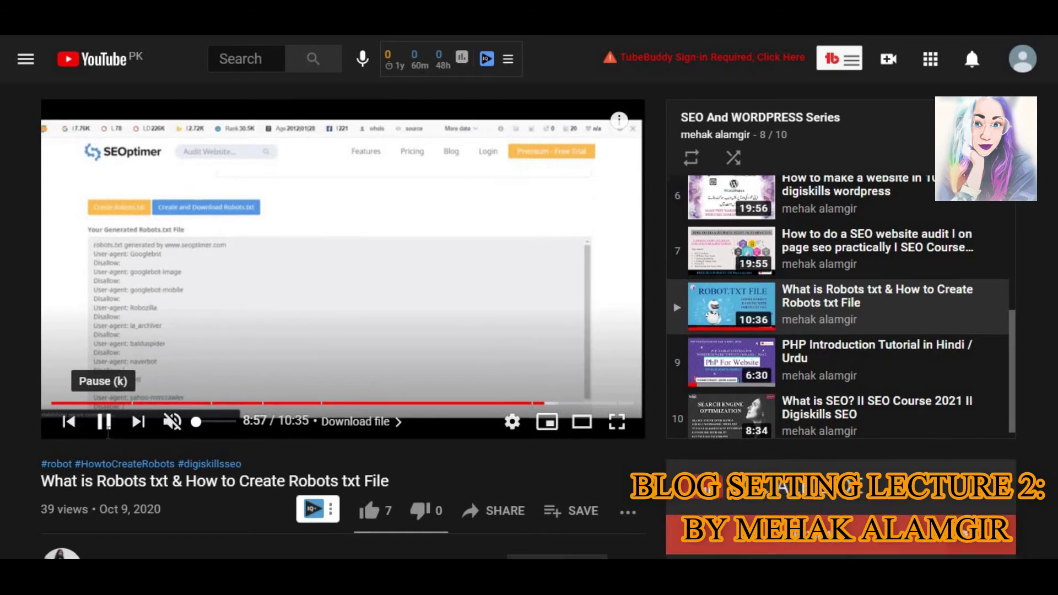
scroll(106, 427, "down", 1)
left_click(104, 348)
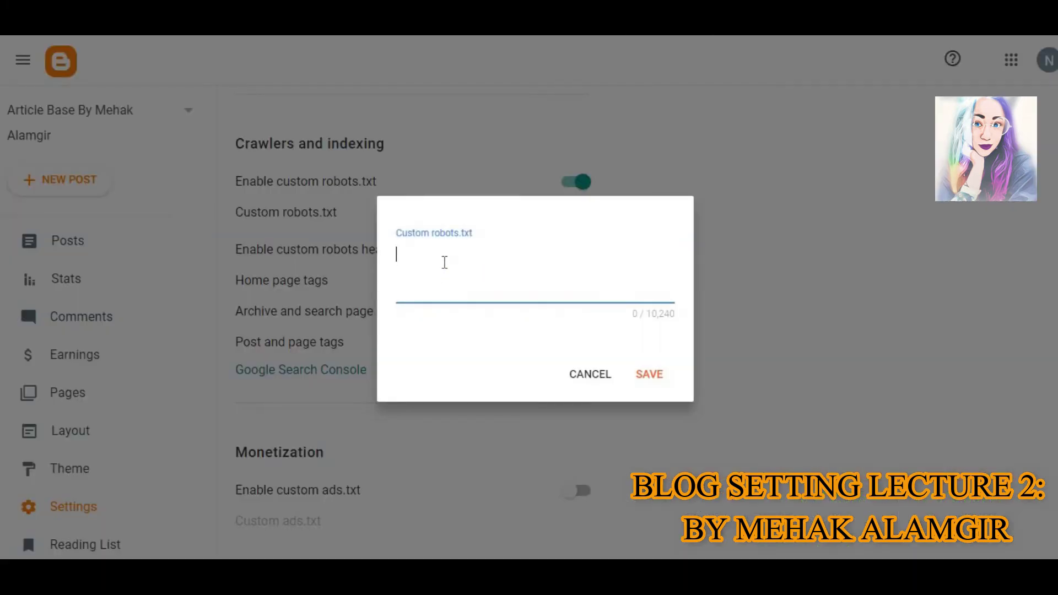
- Back in Blogger, save and close the Custom robots.txt entry without adding any content
right_click(444, 263)
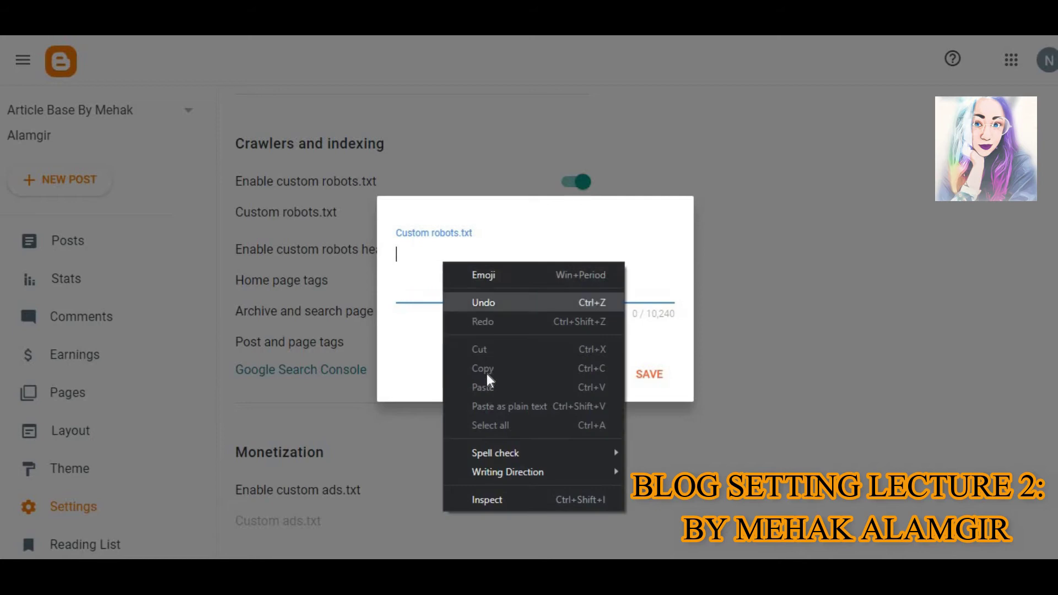
left_click(650, 376)
left_click(650, 376)
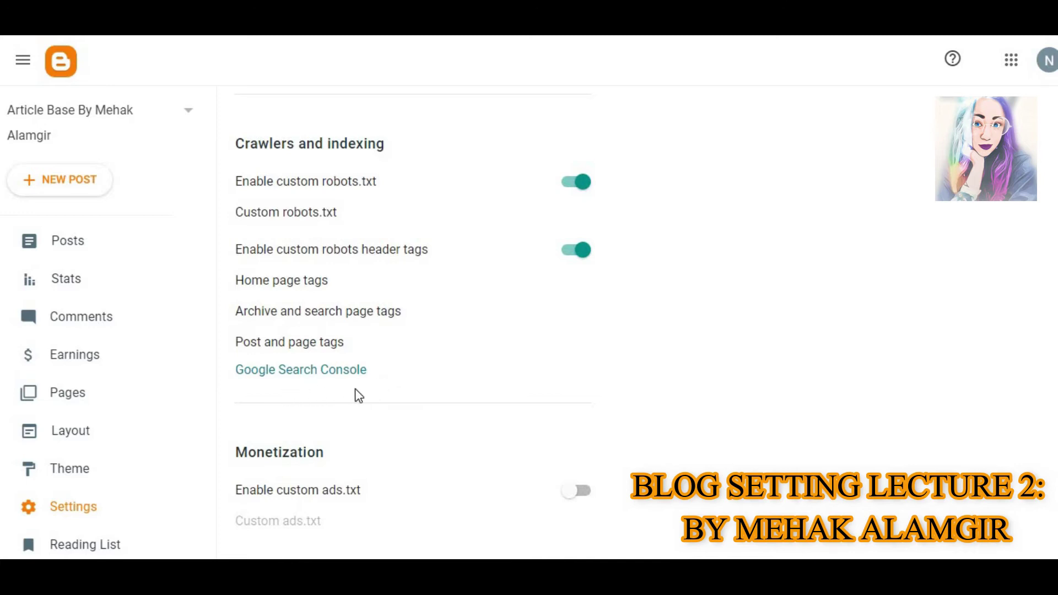
- Look over the Monetization, Manage Blog and Site feed sections of the blog settings
scroll(413, 325, "down", 2)
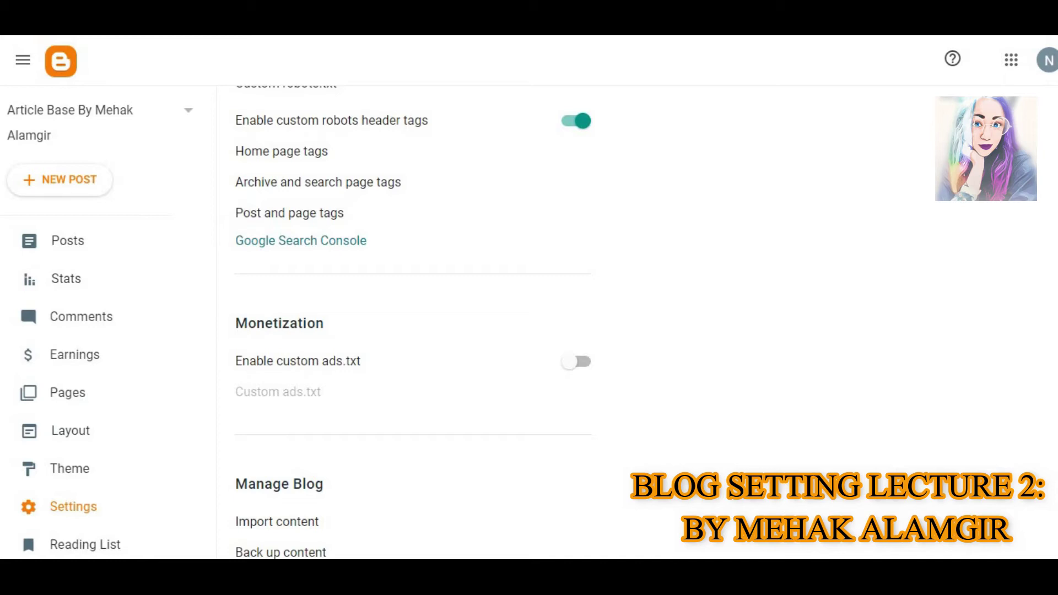
scroll(414, 325, "down", 5)
scroll(413, 326, "down", 4)
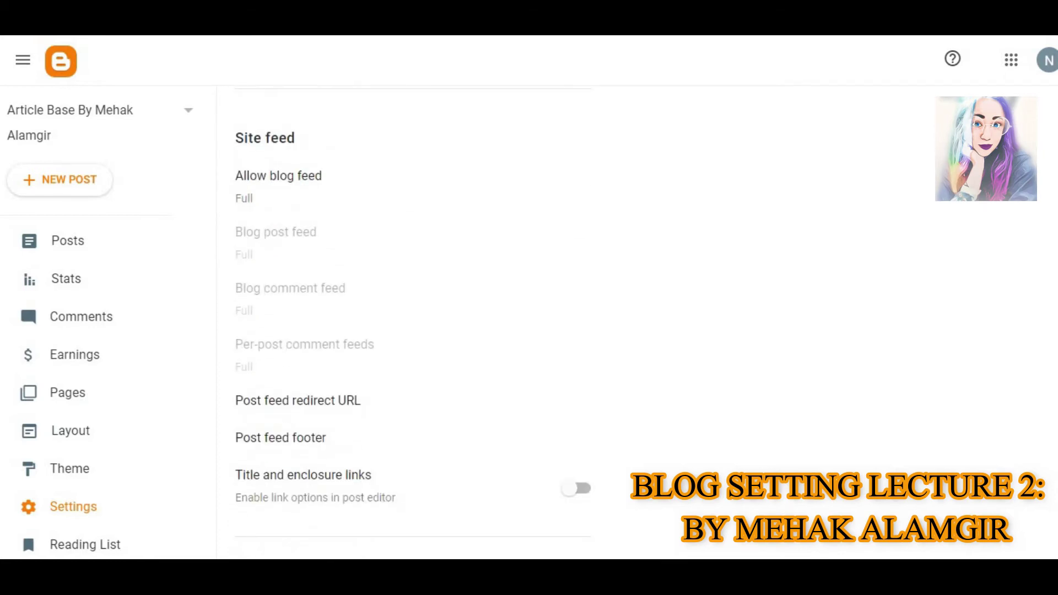
scroll(413, 325, "up", 6)
- Reopen the blog's Settings and review them from Email and Formatting through Monetization and Manage Blog to Site feed
key("alt+Left")
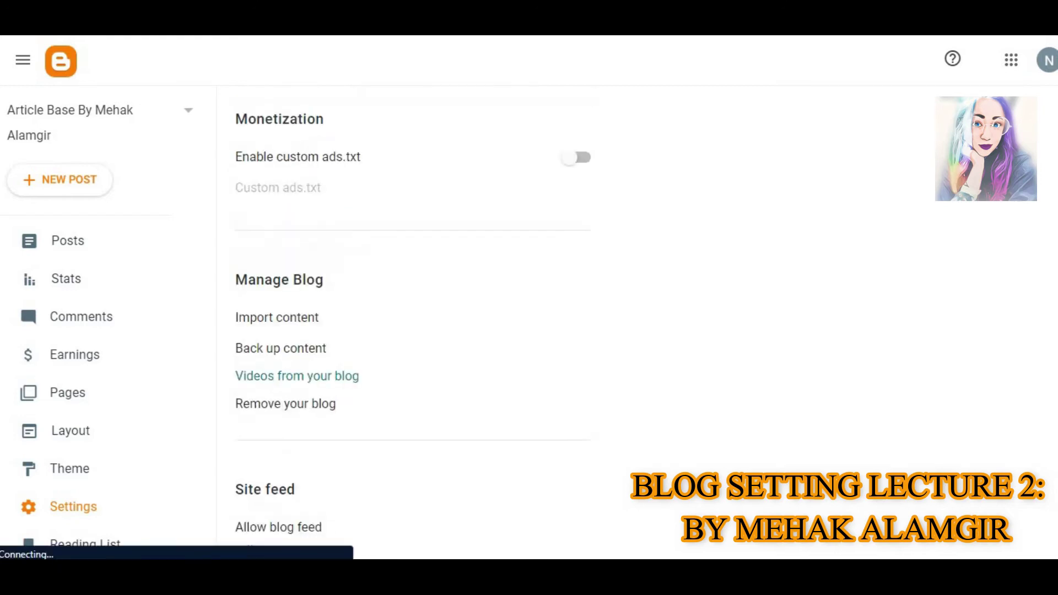
left_click(94, 513)
scroll(640, 340, "down", 4)
scroll(412, 323, "down", 15)
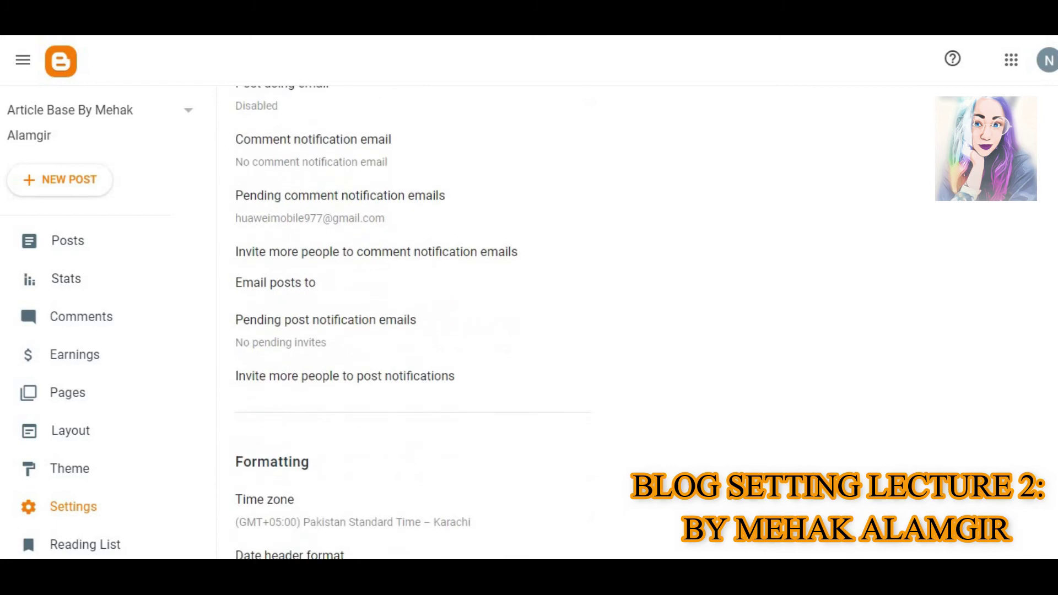
scroll(412, 322, "down", 3)
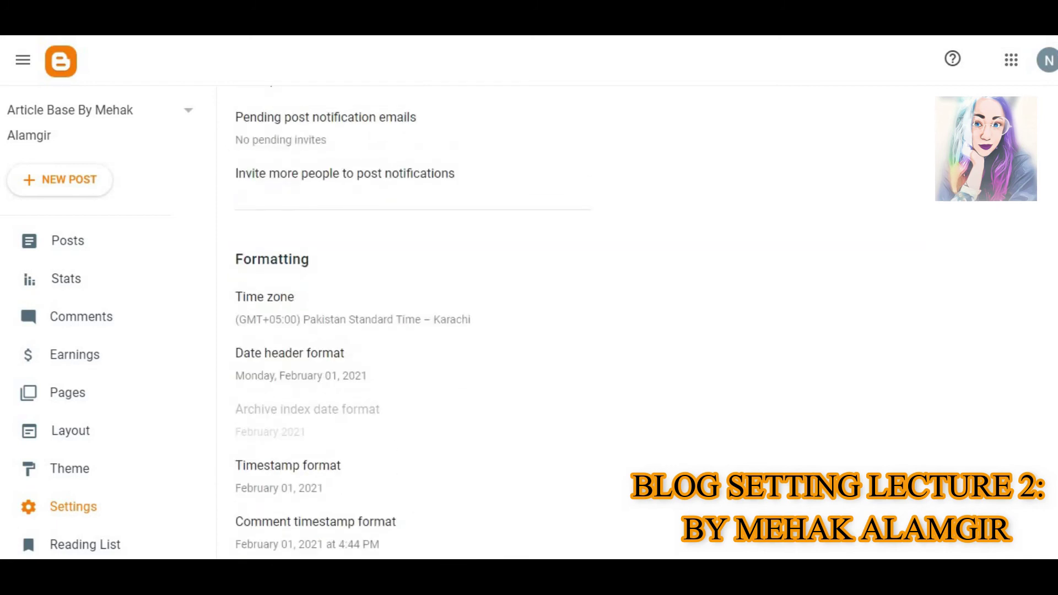
scroll(412, 323, "down", 20)
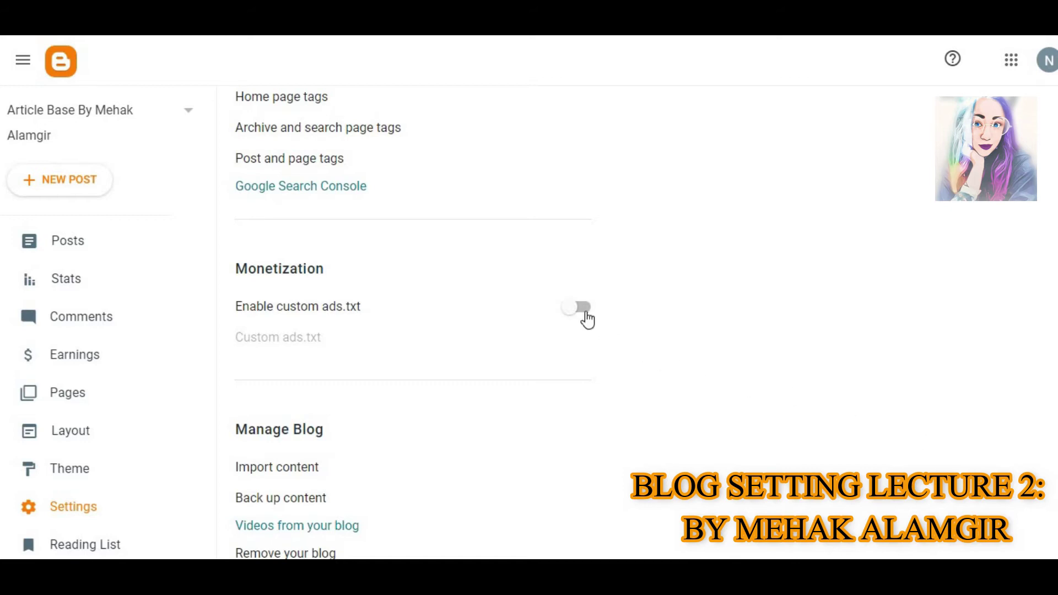
scroll(414, 320, "down", 3)
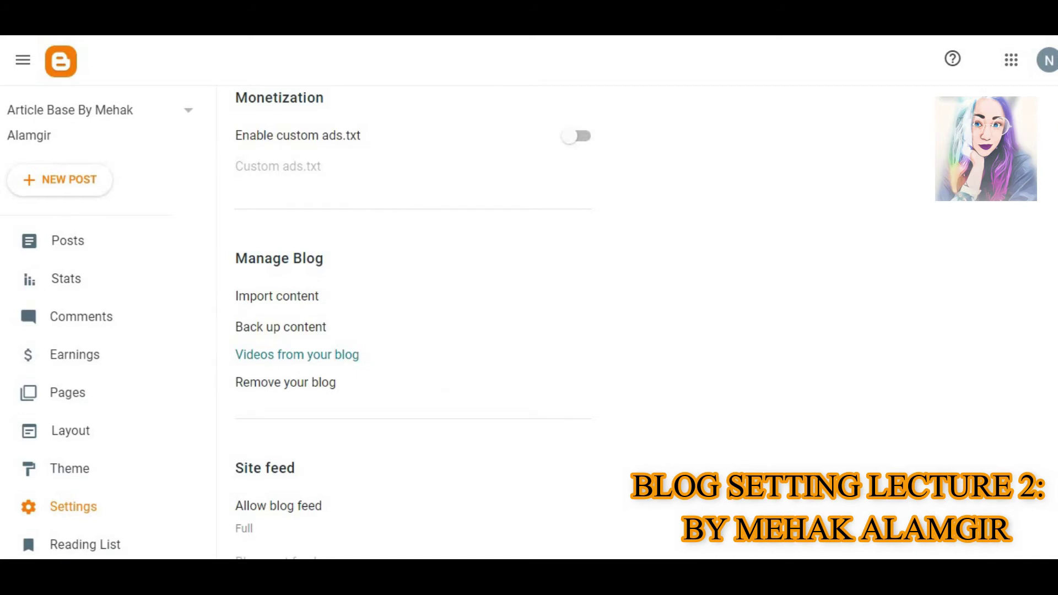
scroll(248, 436, "down", 3)
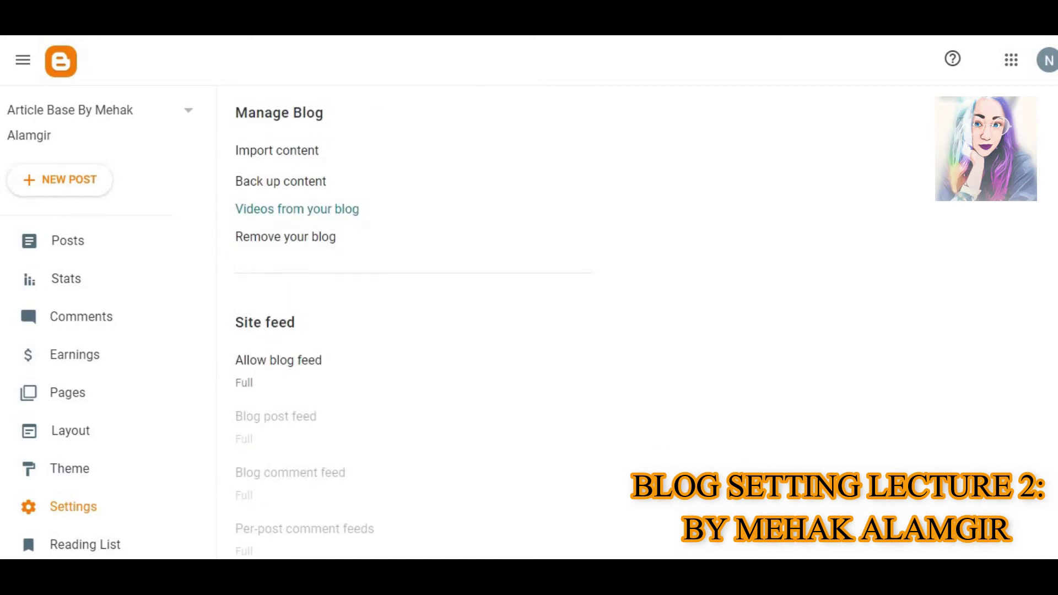
scroll(412, 323, "down", 3)
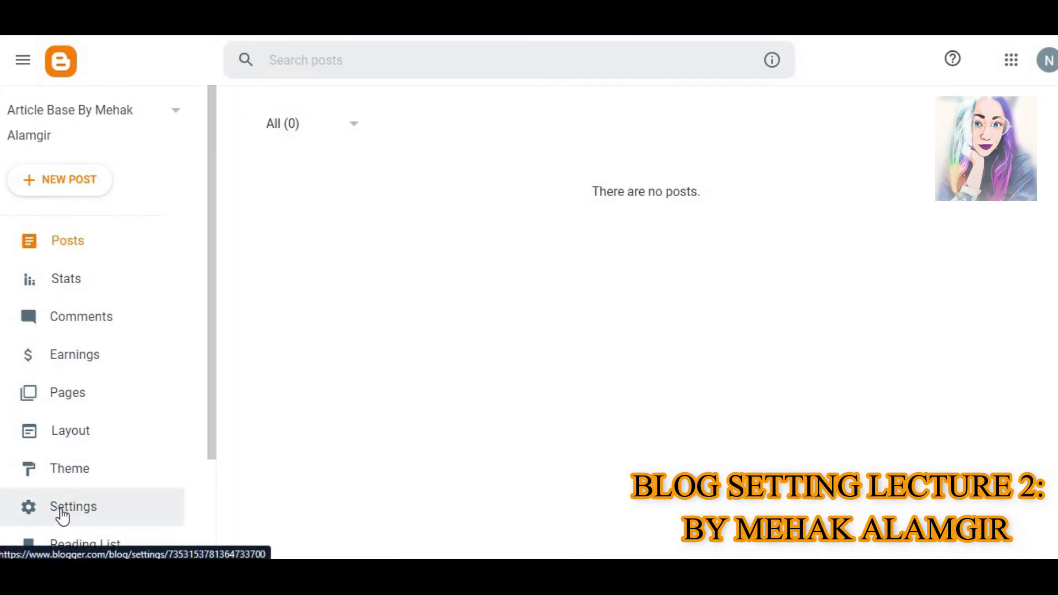
- Reopen the blog's Settings and open Google Search Console from the Crawlers and indexing section in a new tab
left_click(64, 514)
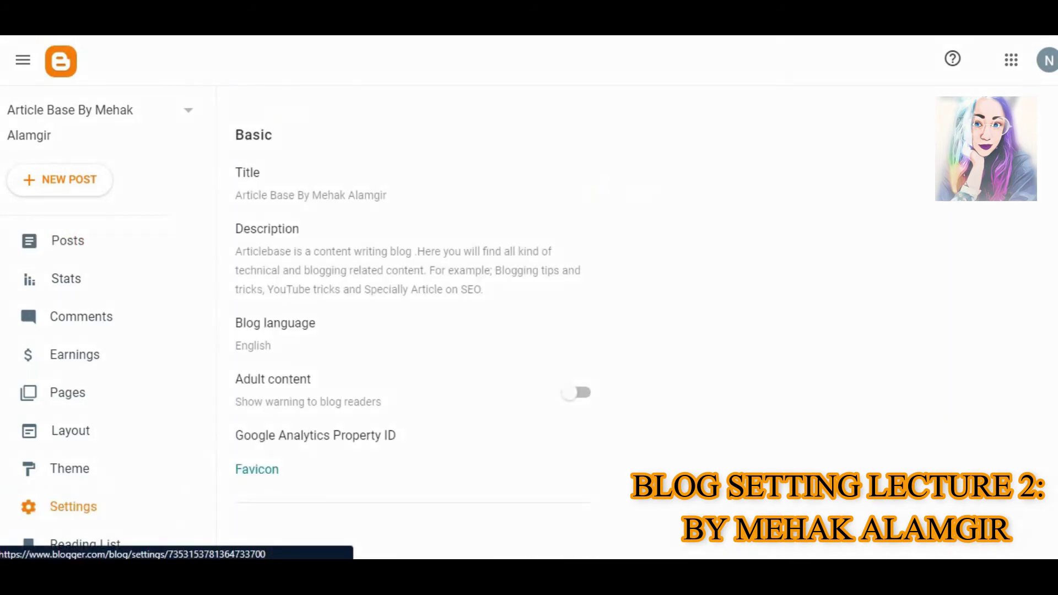
scroll(412, 322, "down", 20)
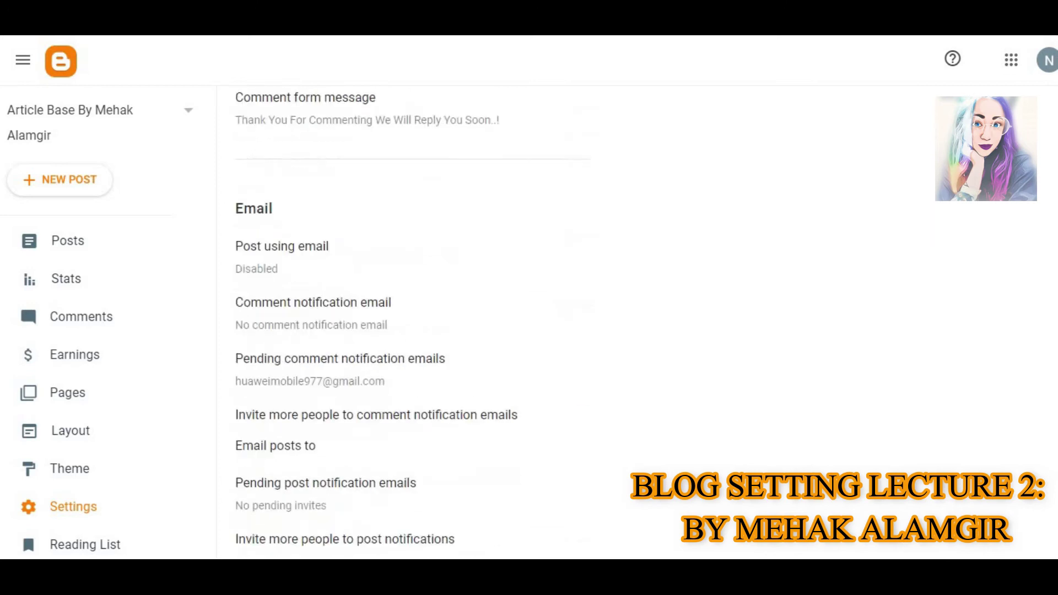
scroll(412, 322, "down", 10)
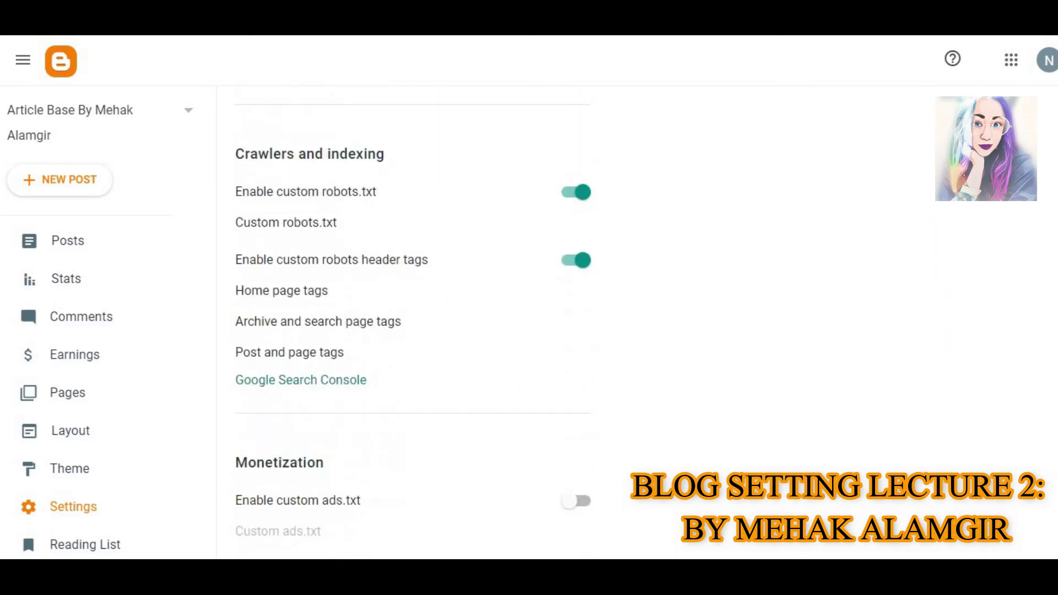
right_click(362, 386)
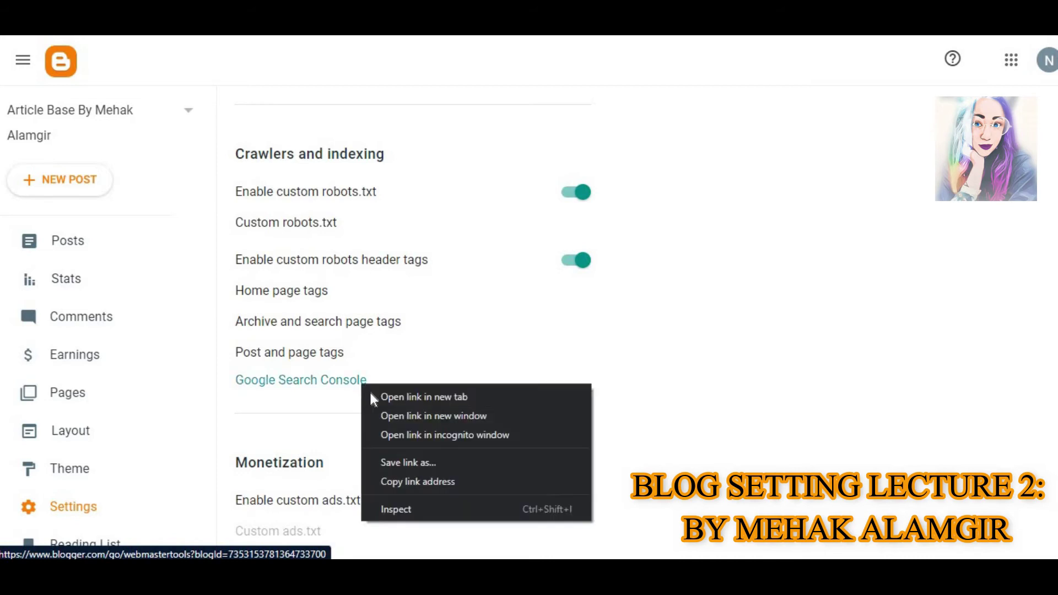
left_click(374, 398)
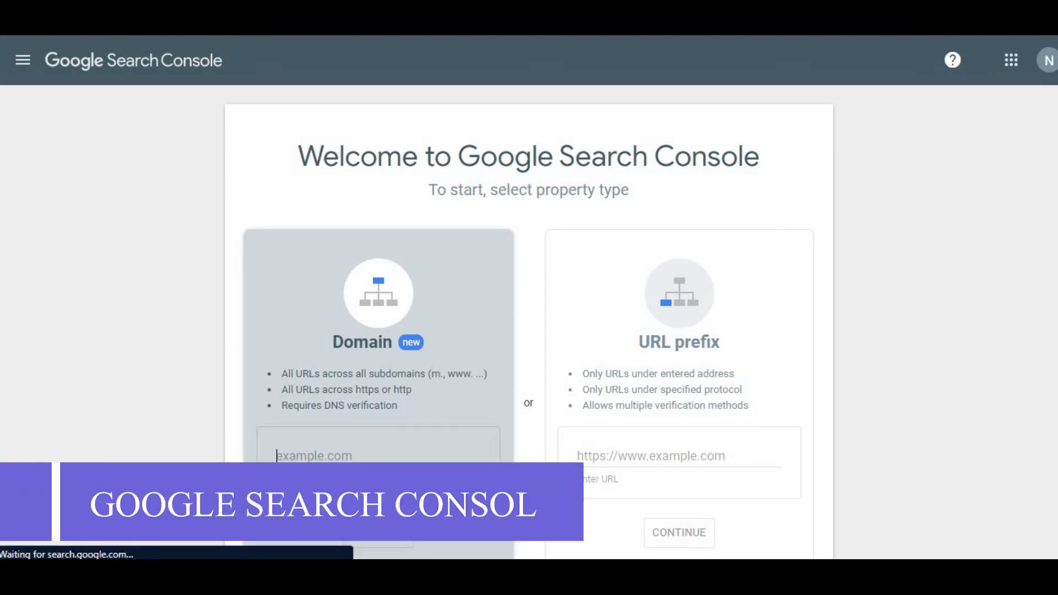
- In Google Search Console, choose the URL prefix property type
scroll(985, 271, "down", 1)
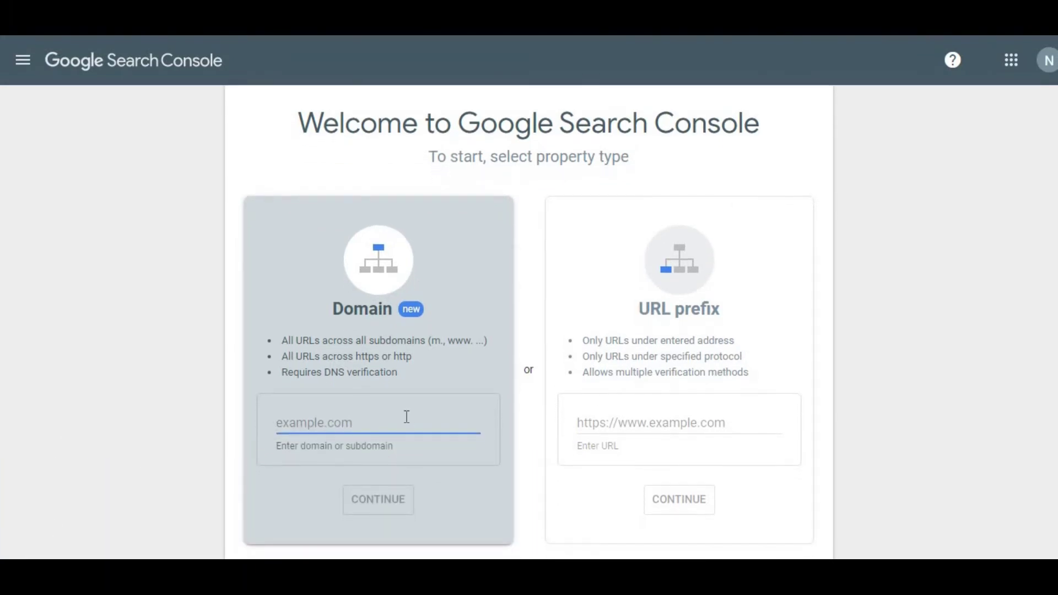
left_click(636, 416)
scroll(636, 429, "down", 1)
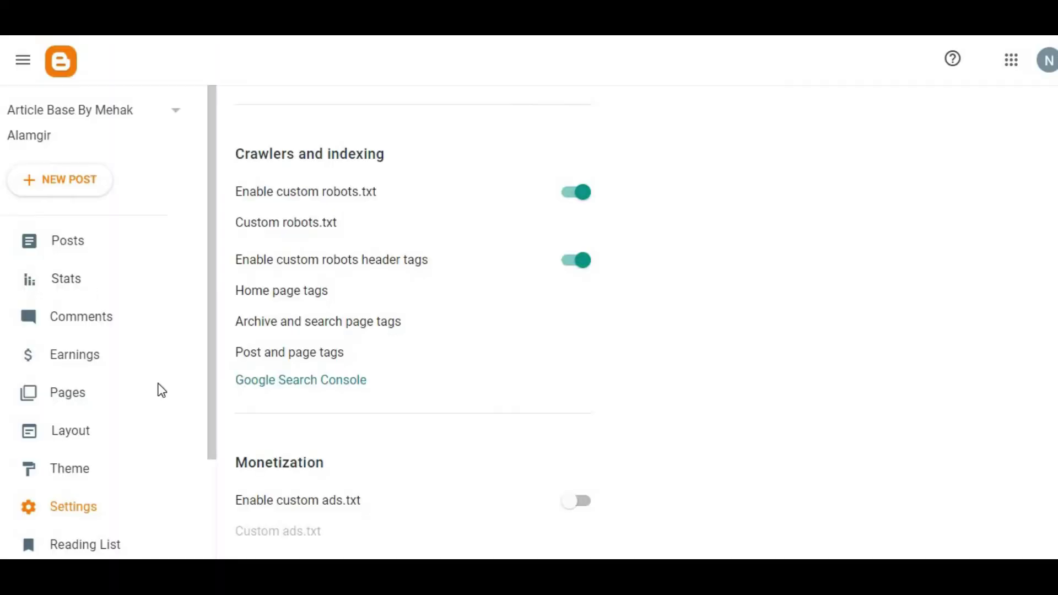
- Back in Blogger, open the live blog in a new tab and copy its URL
scroll(126, 468, "down", 2)
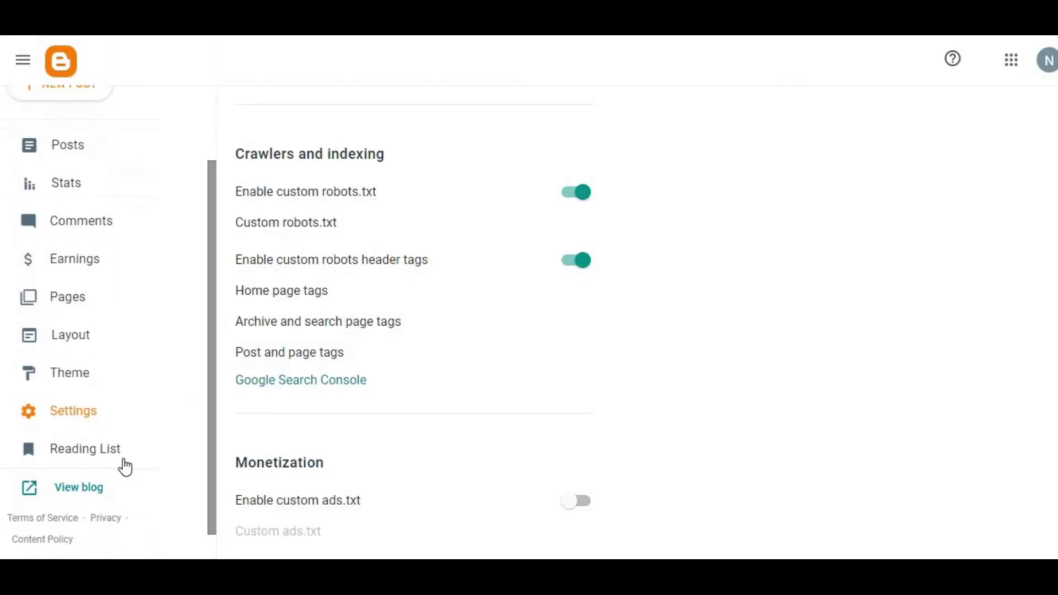
right_click(105, 489)
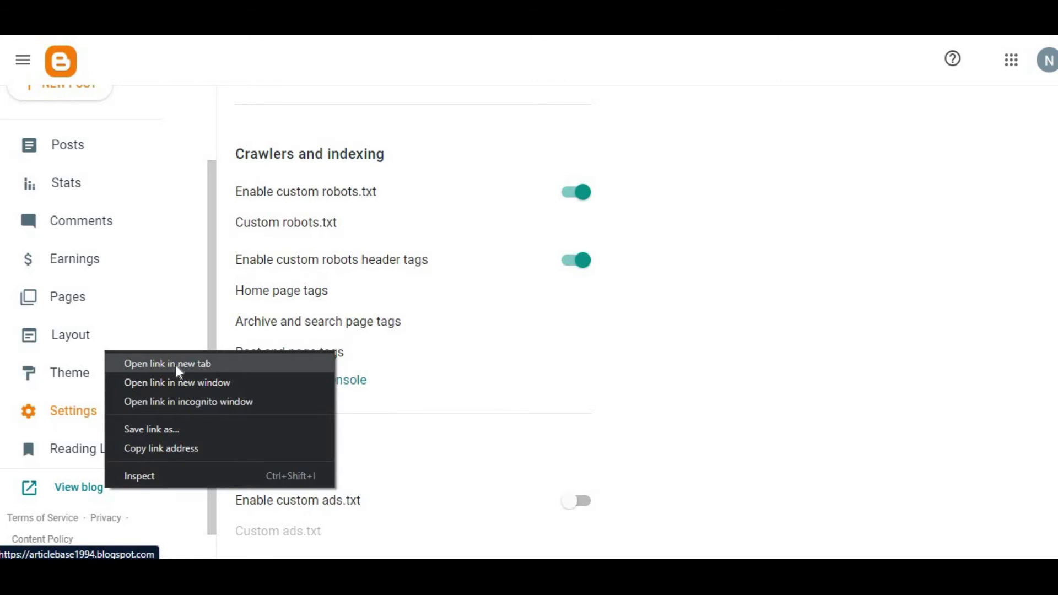
left_click(222, 364)
key("ctrl+Tab")
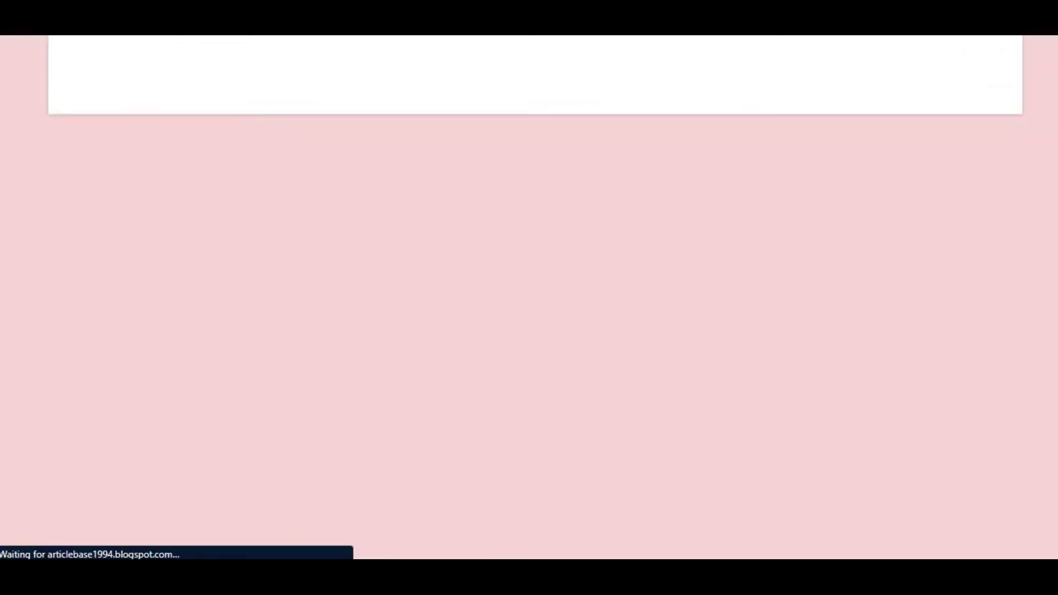
right_click(311, 26)
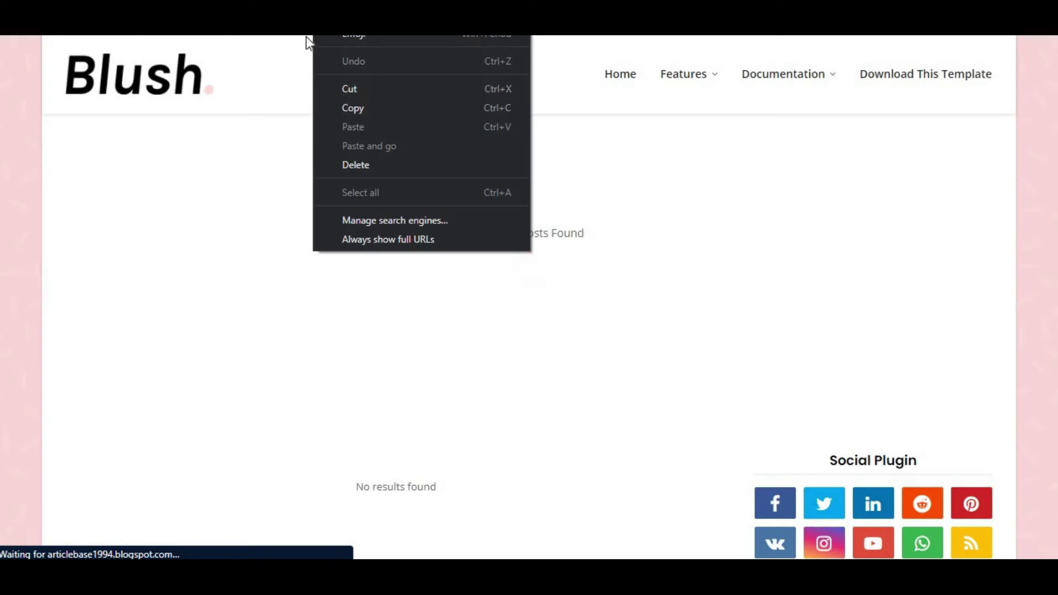
left_click(345, 107)
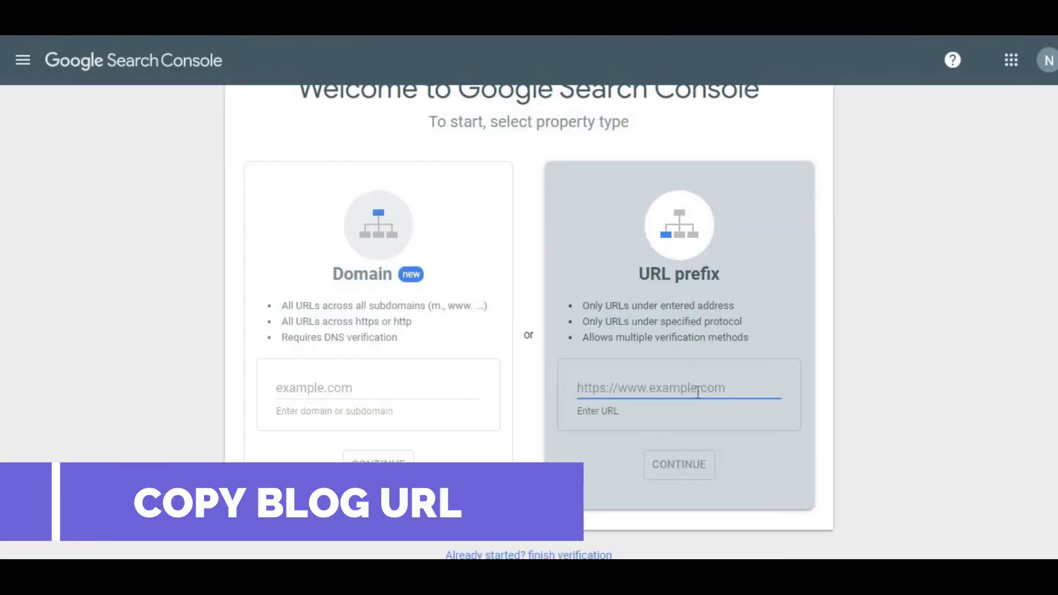
right_click(694, 387)
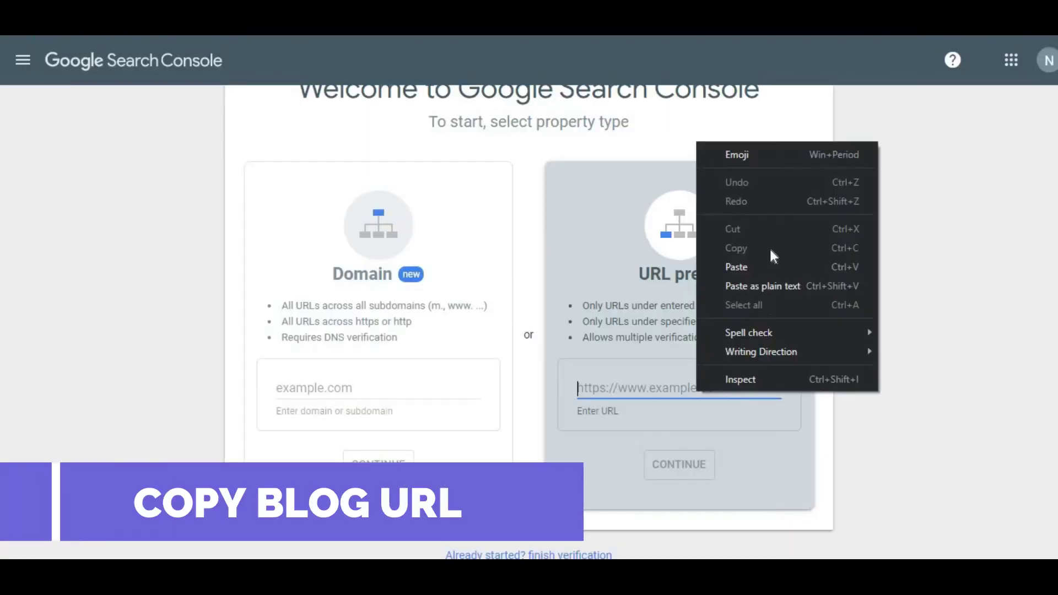
left_click(764, 267)
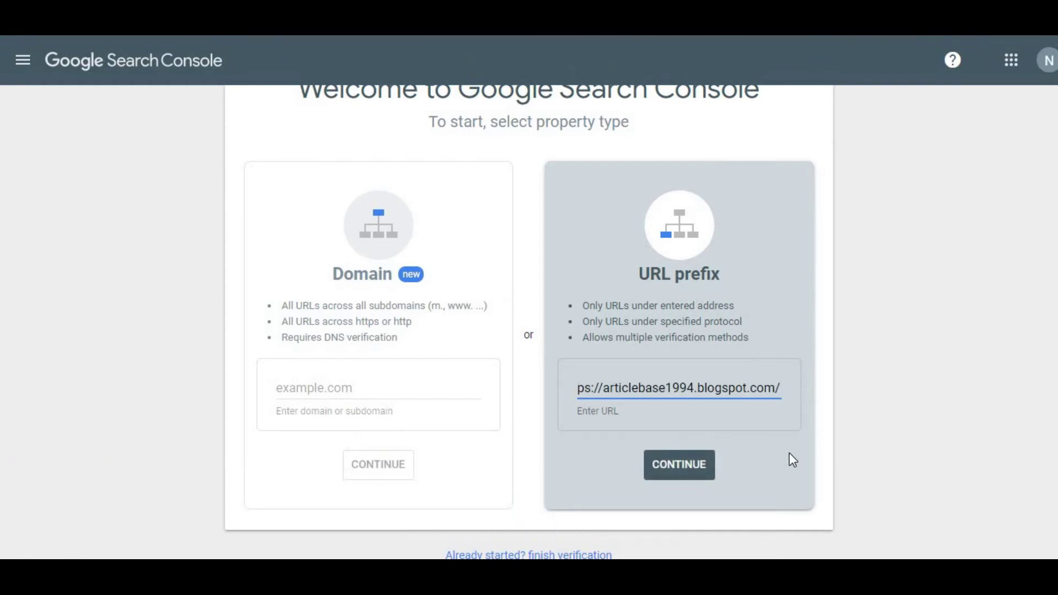
key("Left")
key("Left")
key("Left")
key("Left")
key("Left")
key("Left")
key("Left")
key("Left")
key("Left")
key("Left")
key("Left")
key("Left")
key("Left")
key("Left")
key("Left")
key("Left")
key("Left")
key("Left")
key("Left")
key("Left")
key("Left")
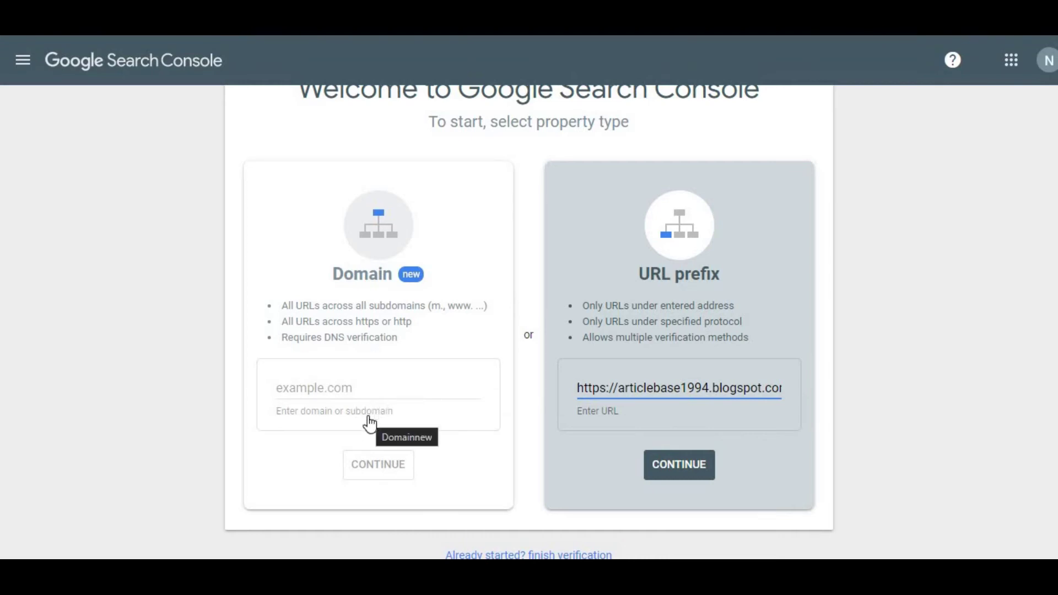
left_click(675, 474)
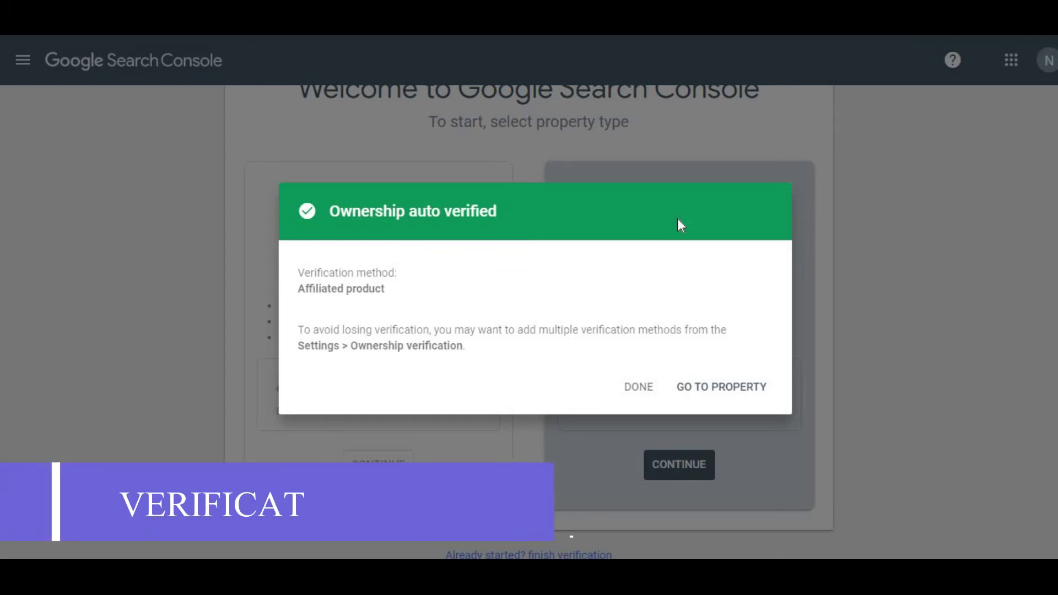
- Go to the verified property and dismiss the welcome message, Overview introduction and Core Web Vitals tip
left_click(722, 398)
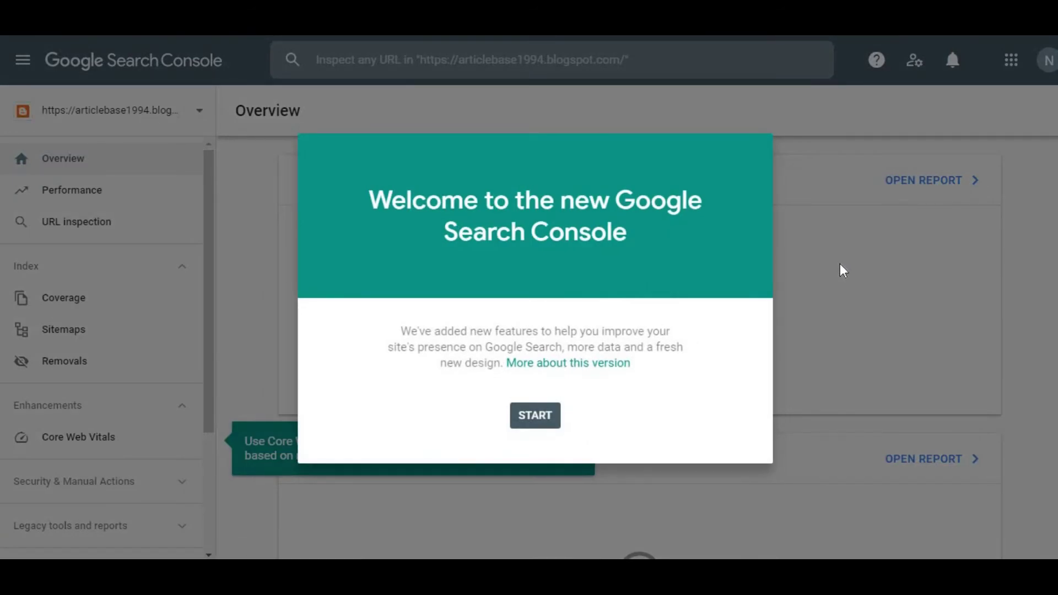
left_click(537, 416)
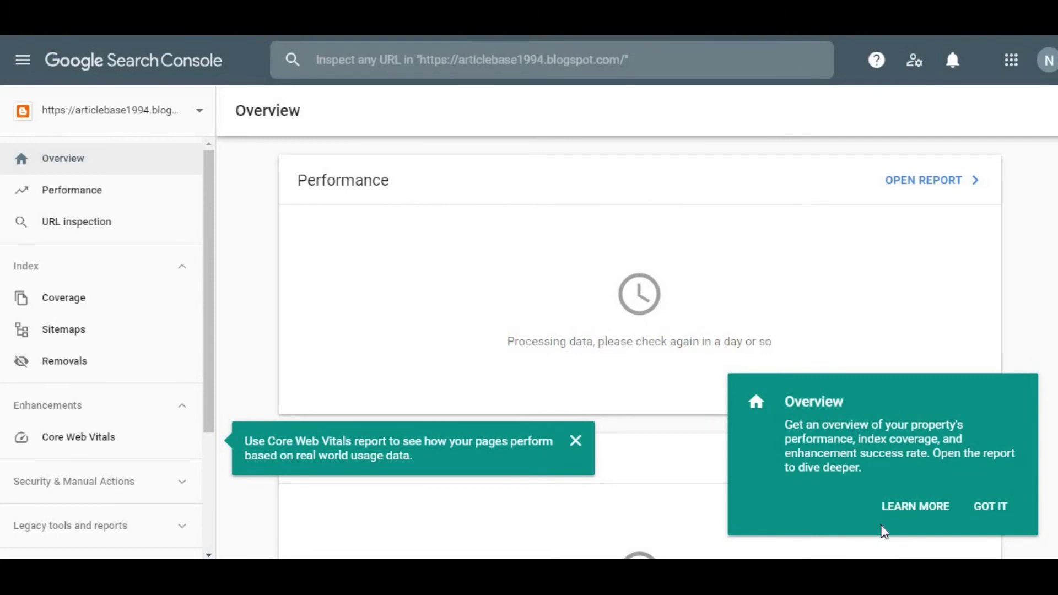
left_click(1000, 510)
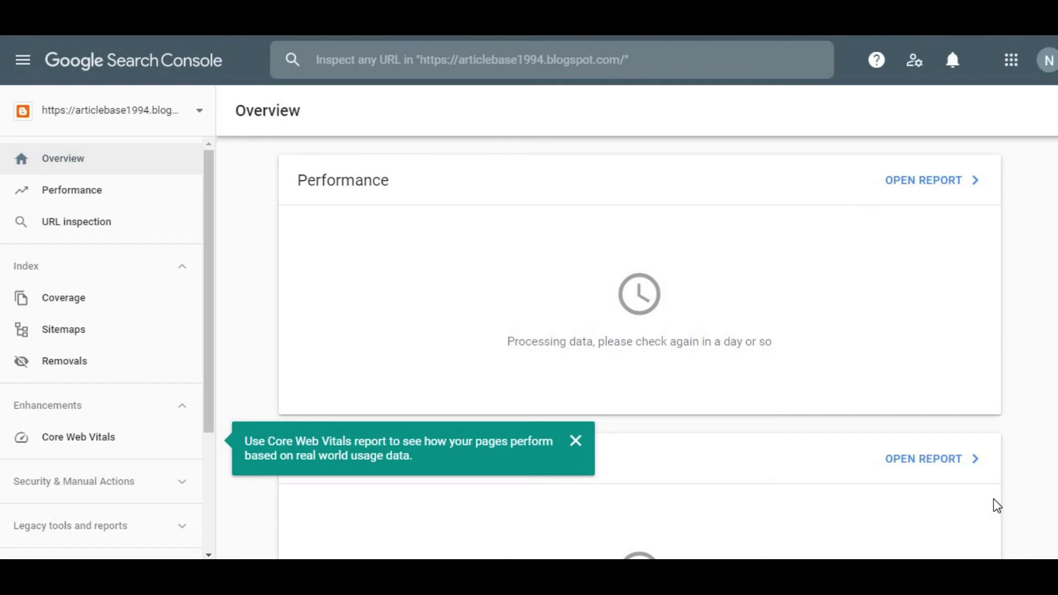
left_click(576, 441)
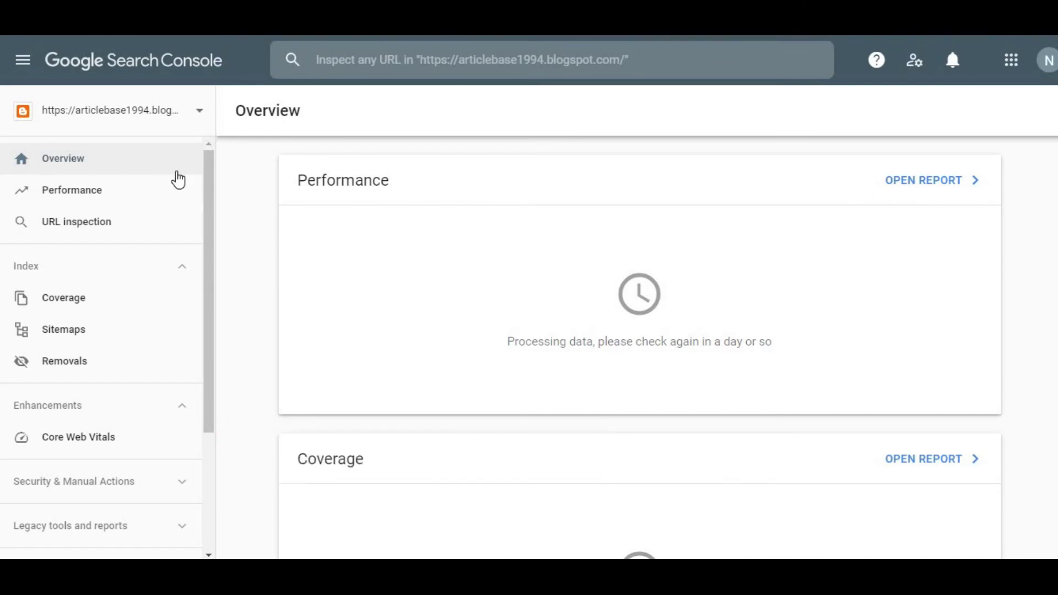
- Look over the property's Performance report, URL inspection and Coverage report
left_click(173, 203)
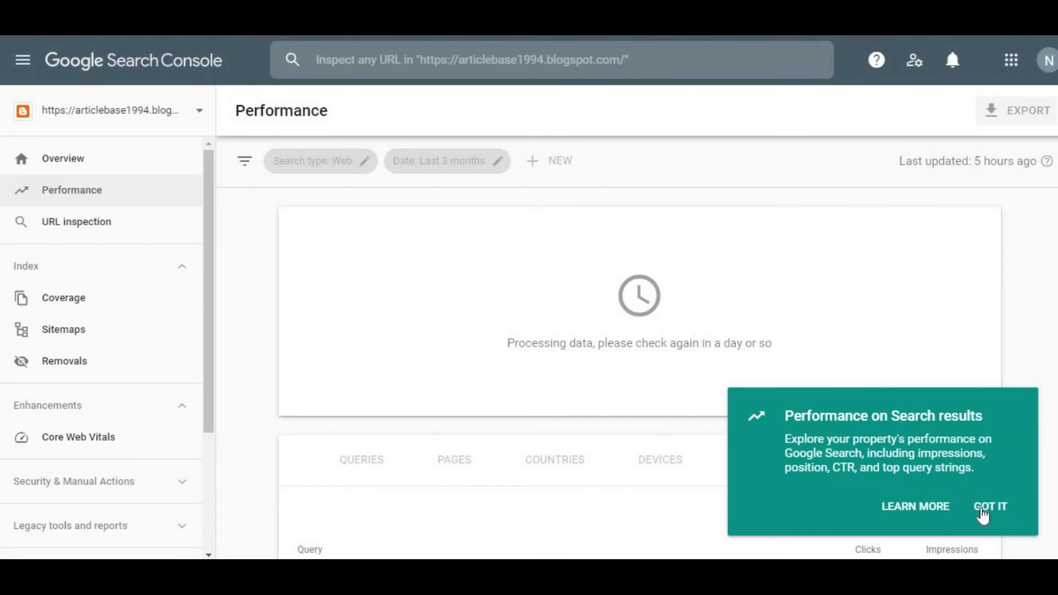
left_click(987, 510)
left_click(155, 230)
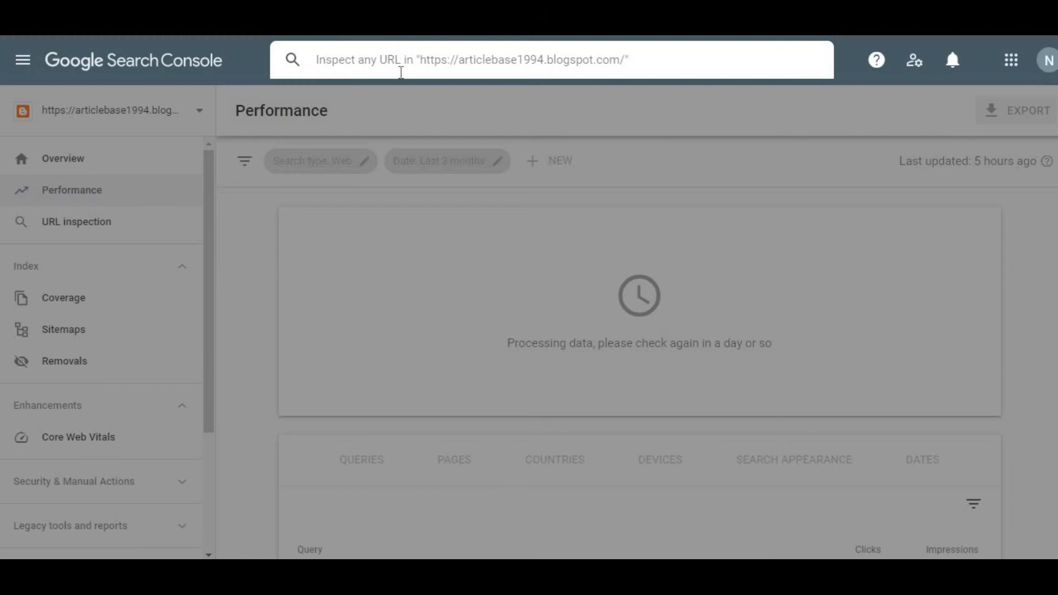
left_click(269, 221)
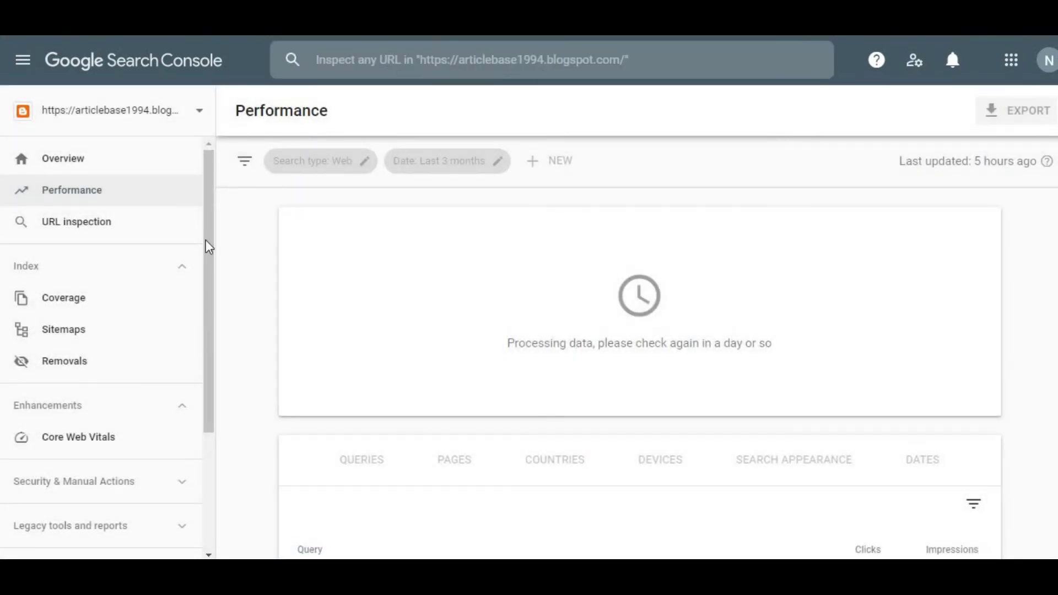
left_click(154, 307)
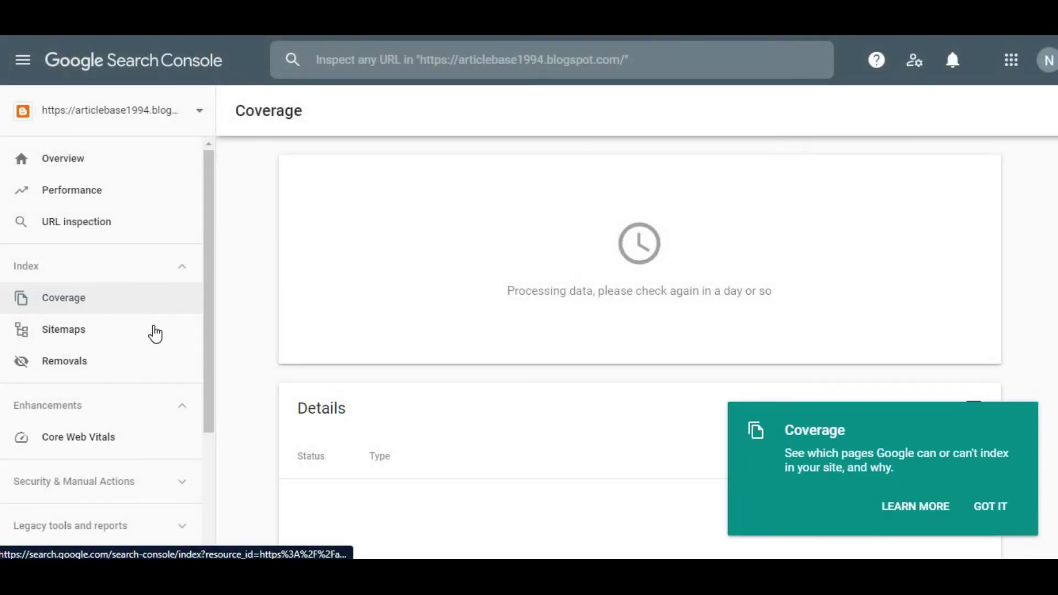
- Open the property's Sitemaps page and dismiss its introduction
scroll(157, 309, "down", 2)
left_click(164, 250)
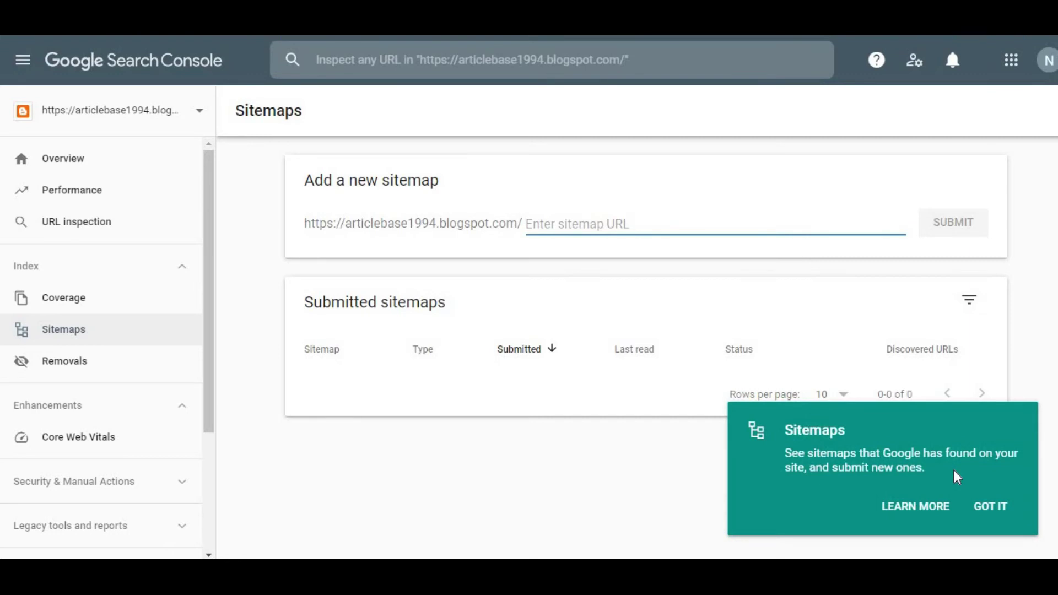
left_click(986, 518)
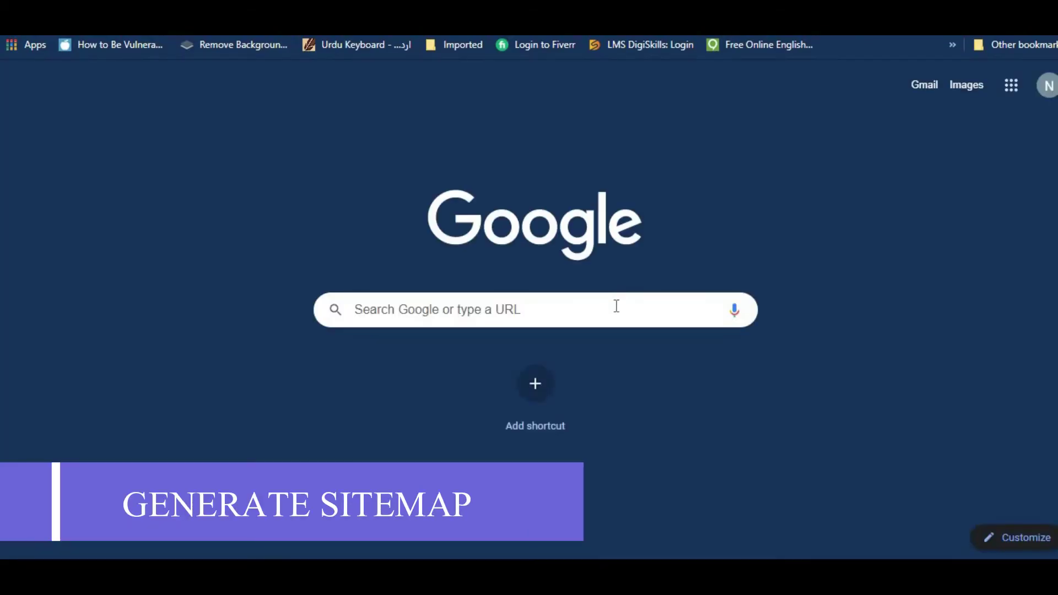
- Search Google for "sitemap generator for blogger"
left_click(617, 306)
type("sitemap genera")
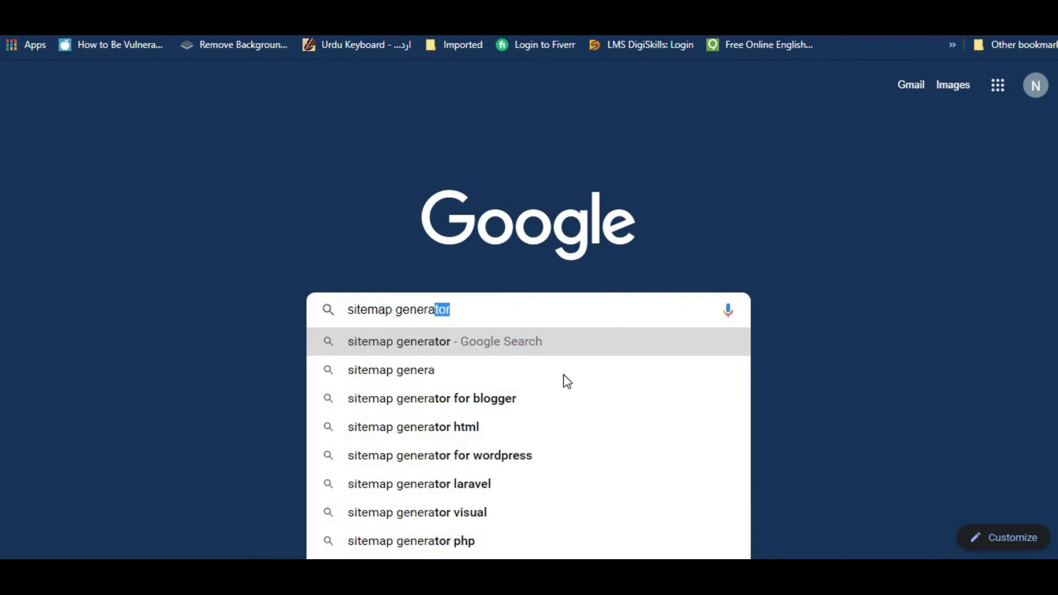
left_click(540, 407)
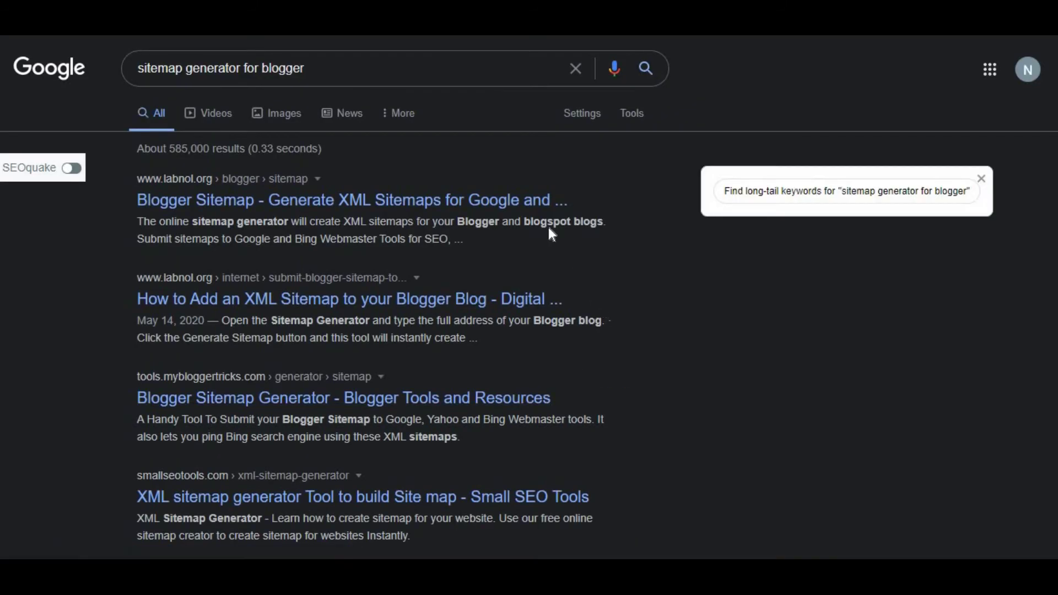
- Open the labnol.org Blogger Sitemap and Small SEO Tools XML sitemap generator results in new tabs
right_click(507, 209)
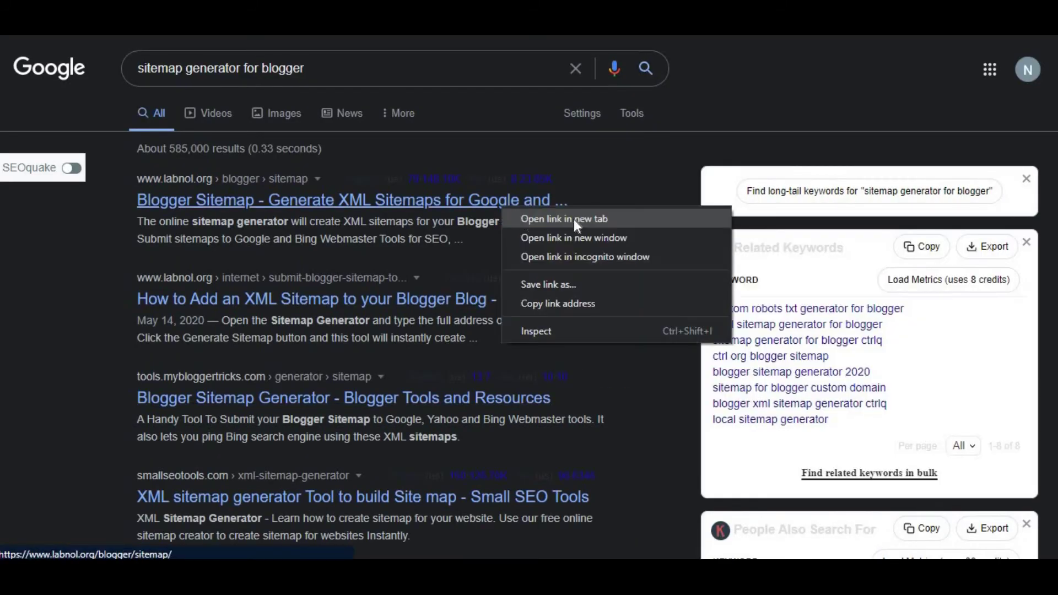
left_click(620, 217)
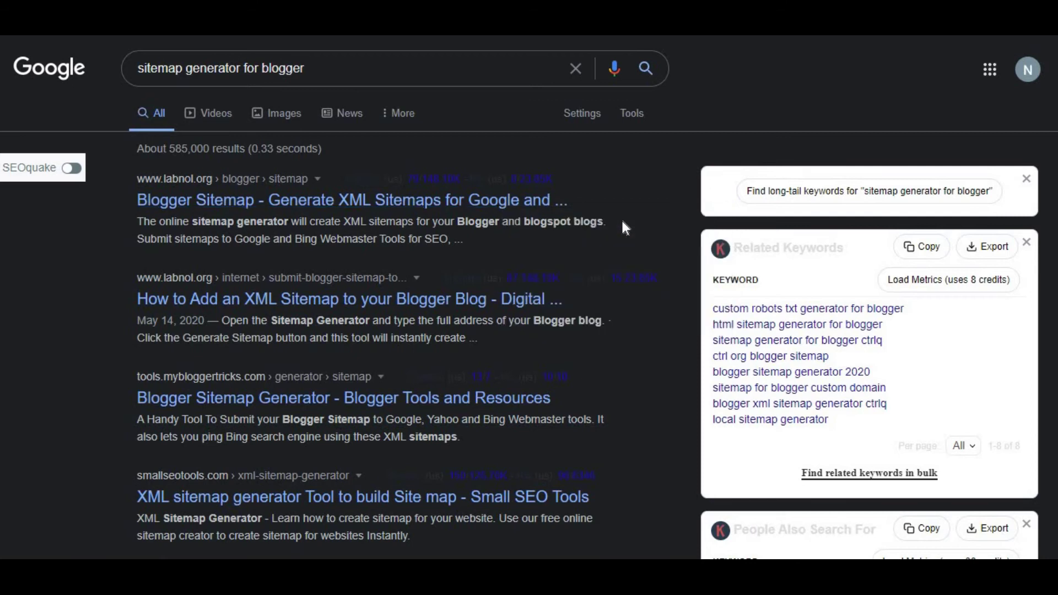
right_click(479, 510)
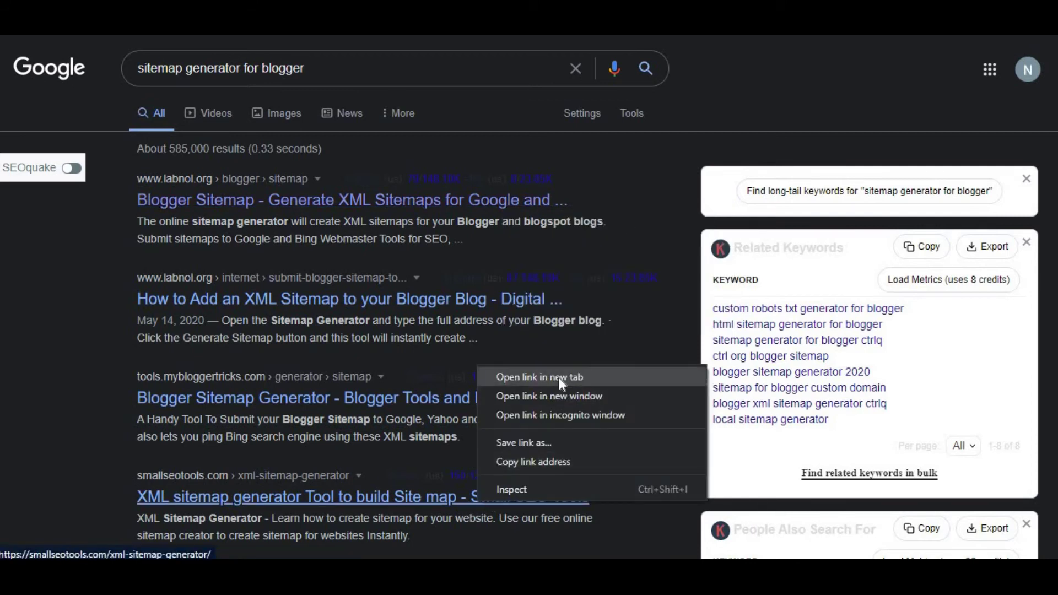
left_click(559, 378)
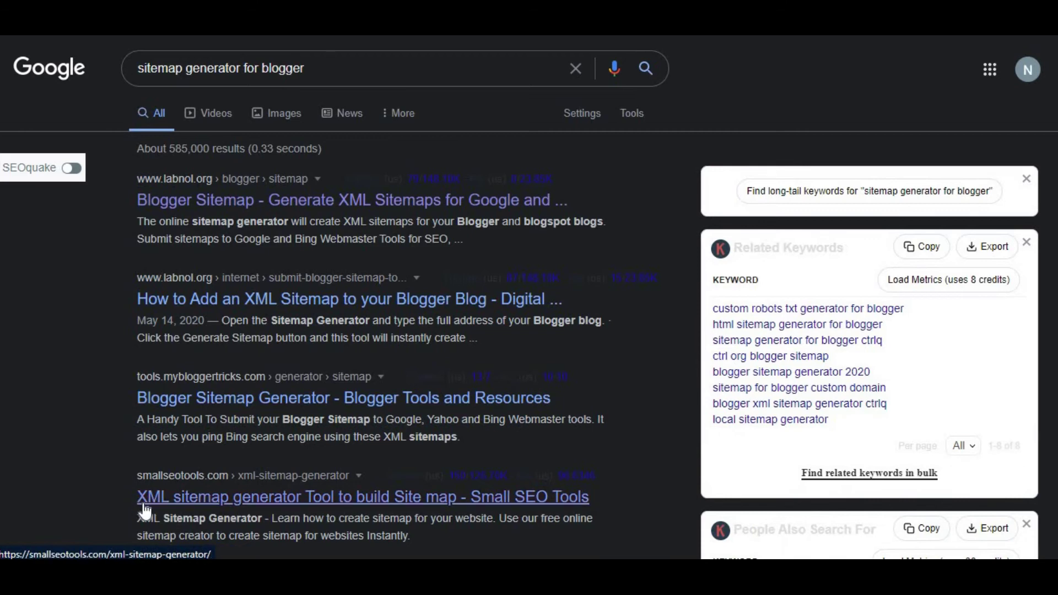
key("ctrl+Tab")
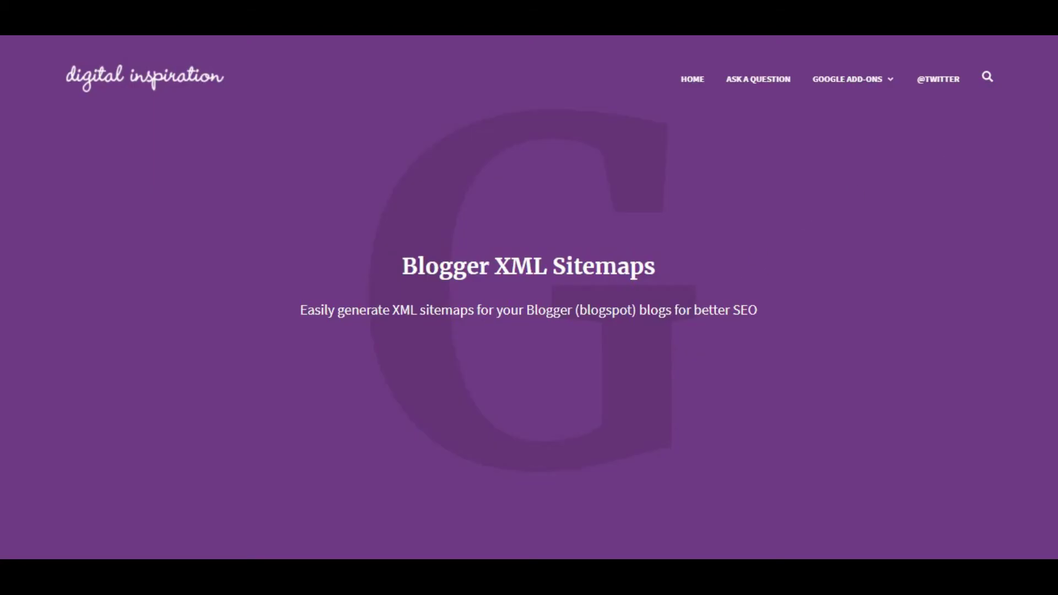
scroll(529, 298, "down", 8)
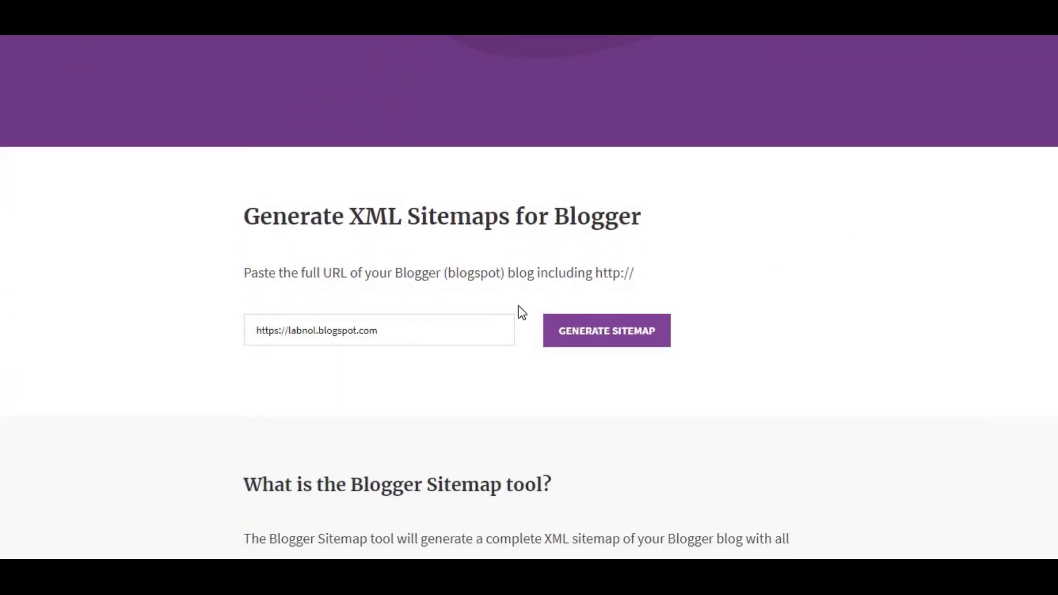
left_click(468, 331)
scroll(468, 331, "down", 1)
scroll(467, 333, "down", 1)
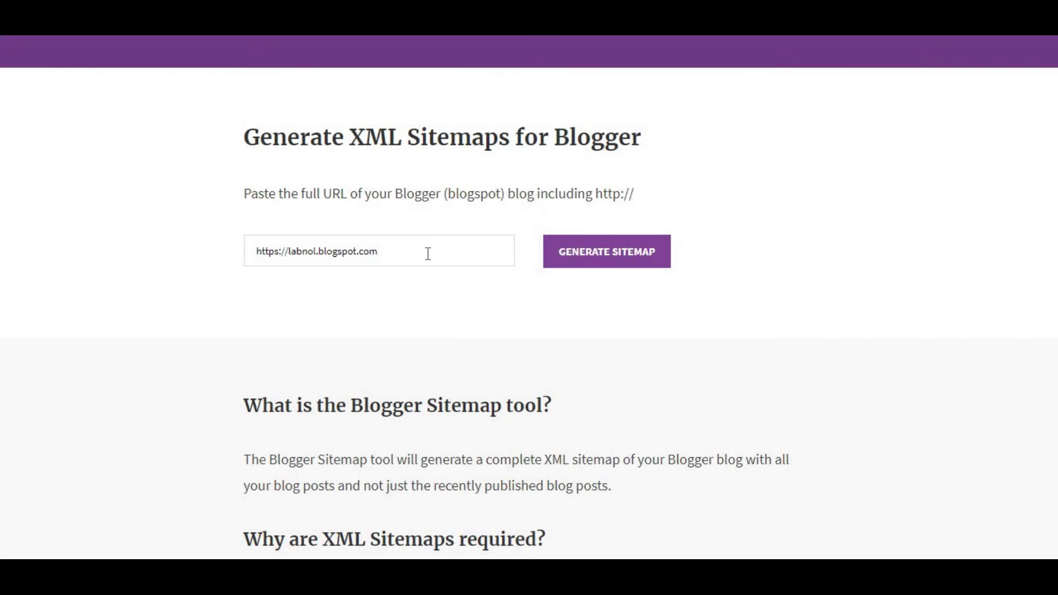
key("ctrl+a")
type("https://articlebase1994.blogspot.com/")
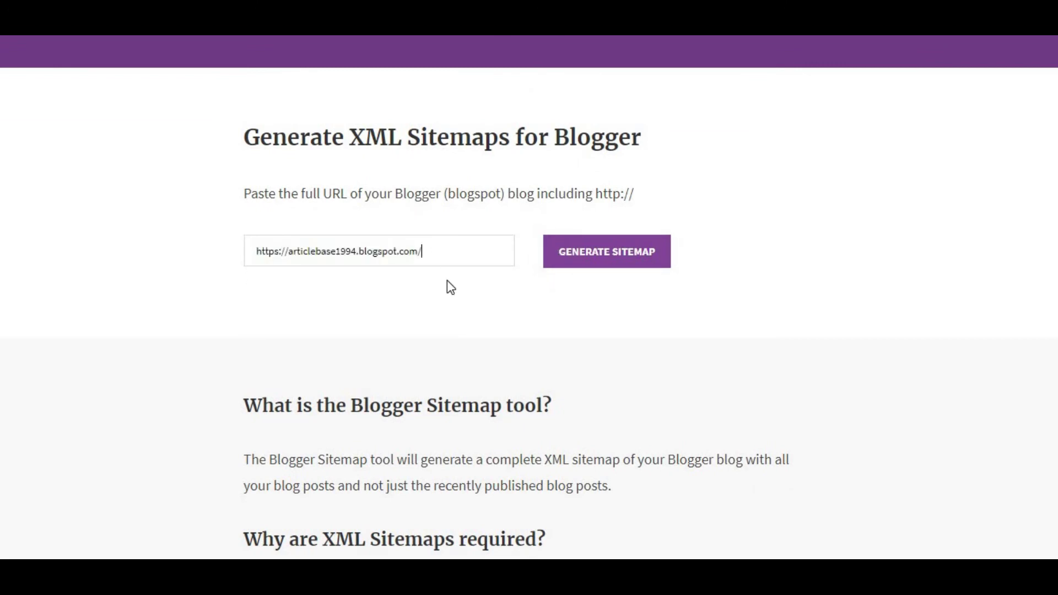
right_click(464, 252)
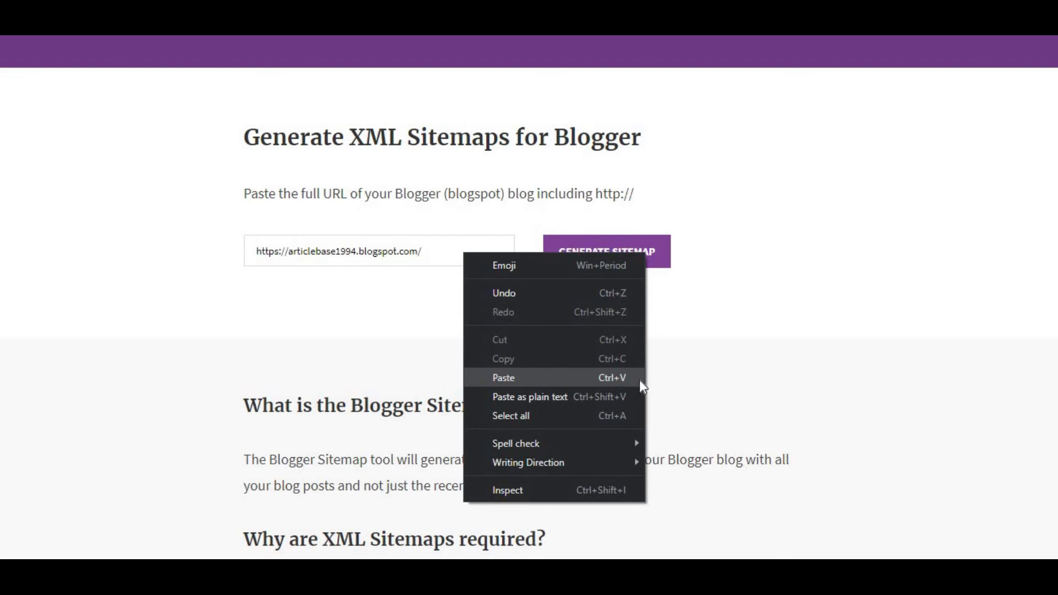
left_click(669, 303)
left_click(649, 271)
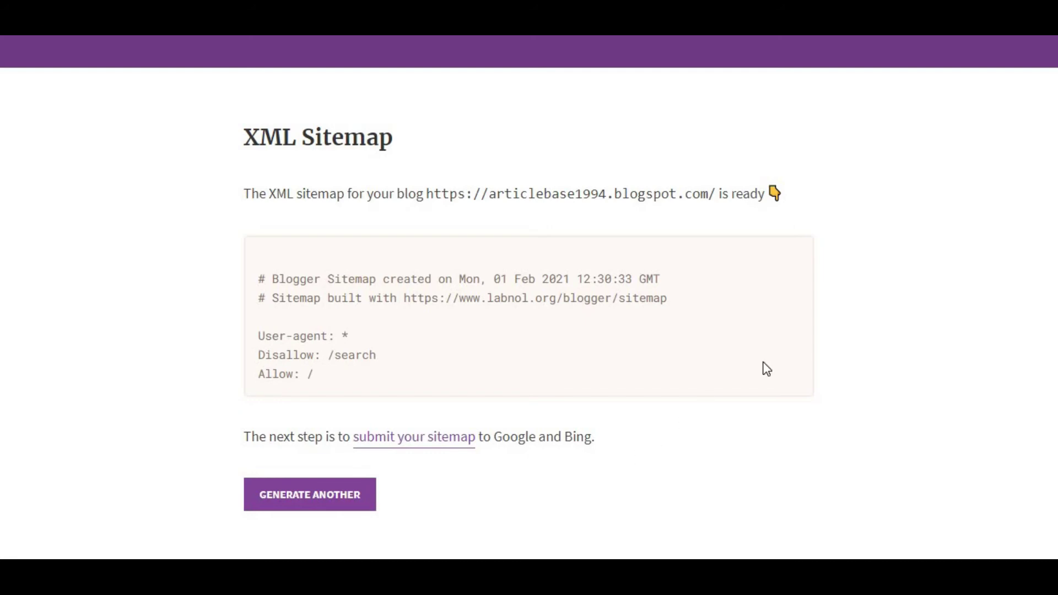
- Copy the User-agent, Disallow: /search and Allow: / lines from the generated sitemap text
scroll(775, 359, "down", 2)
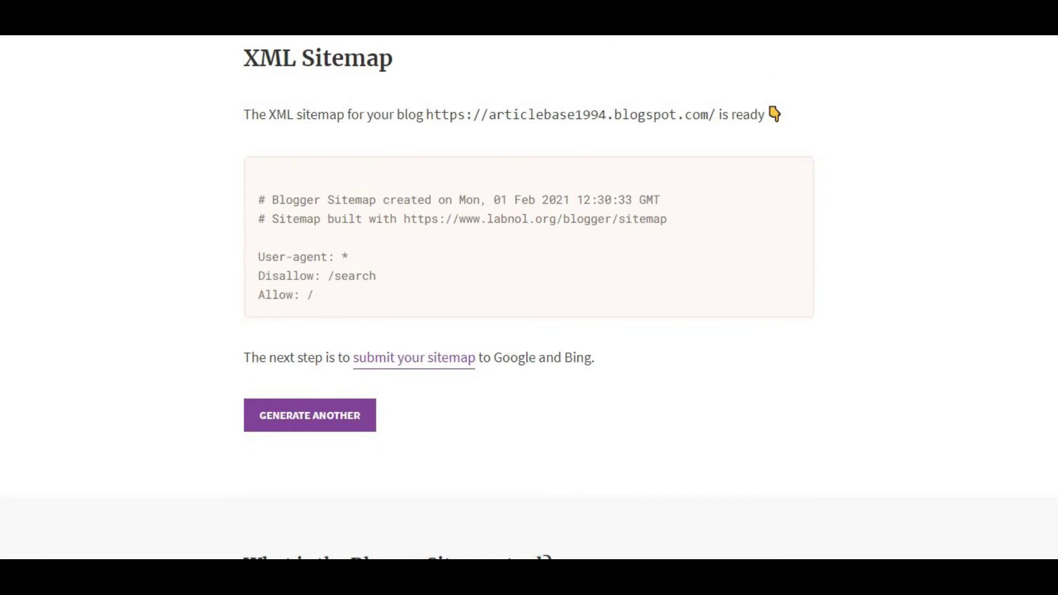
scroll(333, 373, "down", 1)
scroll(333, 373, "up", 2)
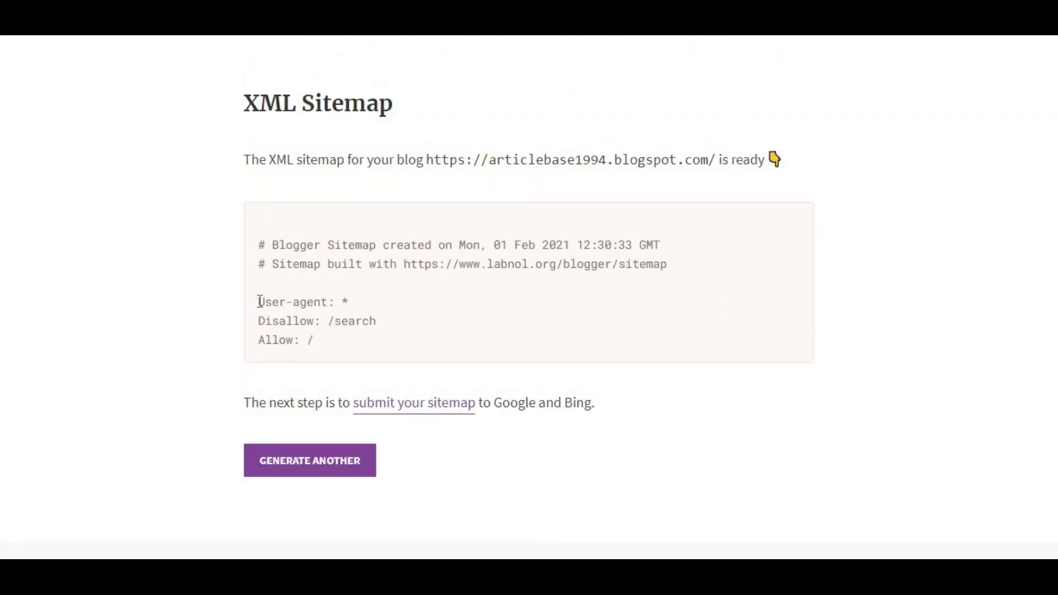
left_click_drag(259, 302, 316, 347)
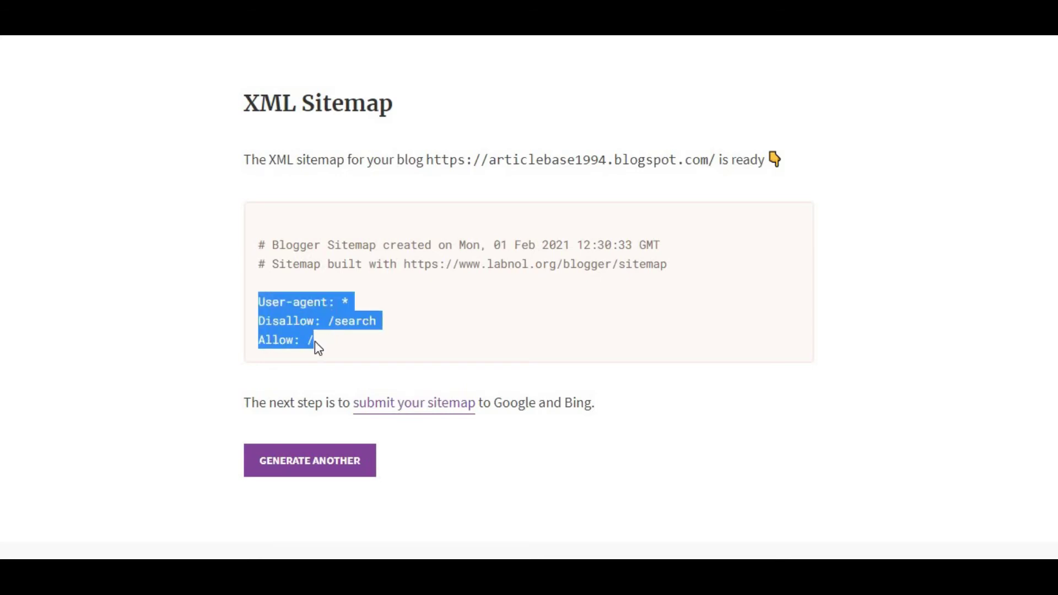
right_click(338, 322)
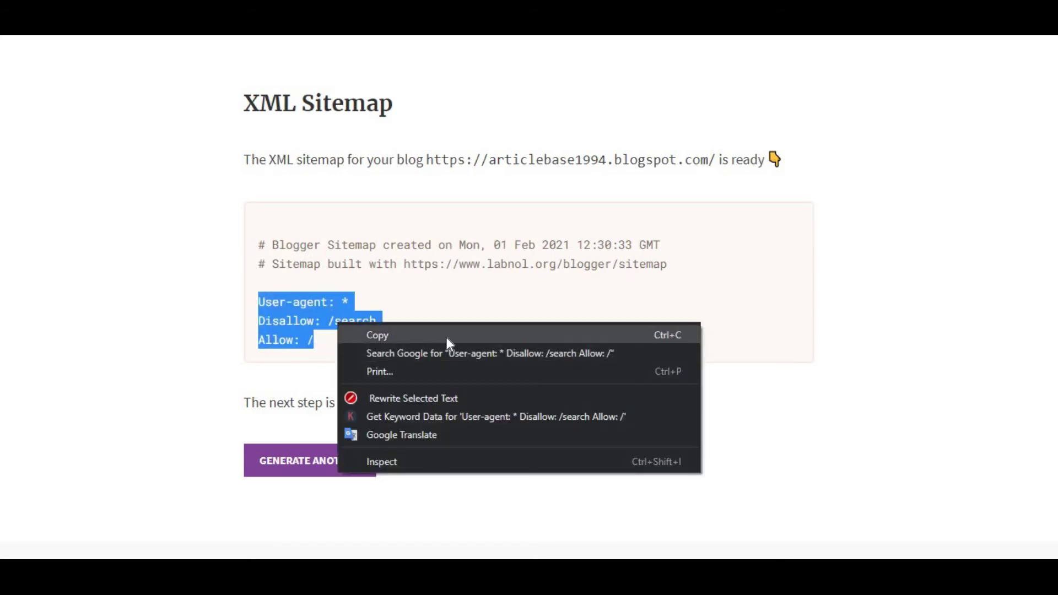
left_click(446, 337)
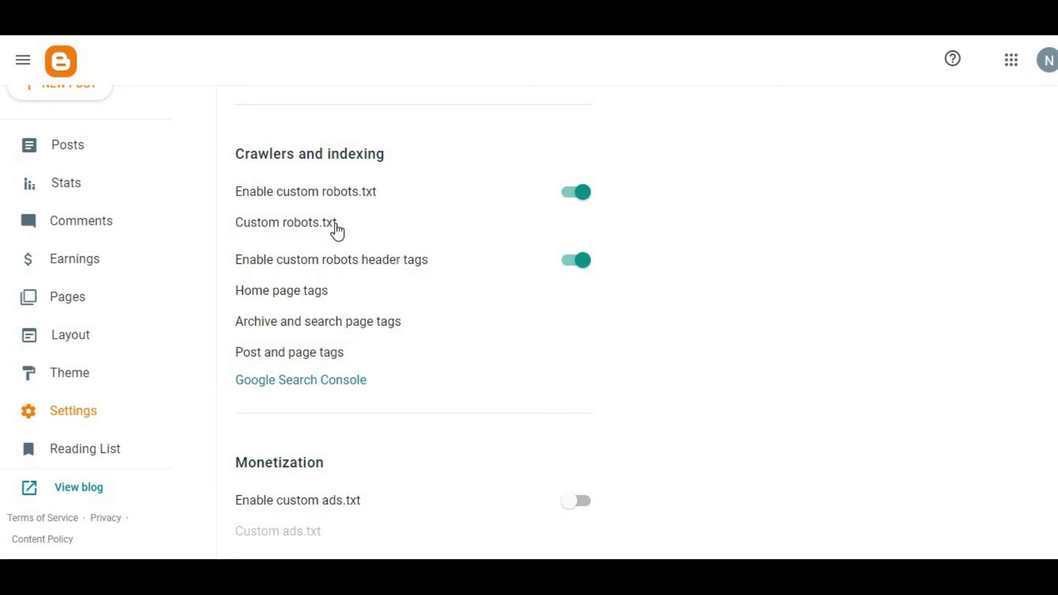
- Paste the copied rules into Blogger's Custom robots.txt setting and save it
left_click(338, 232)
right_click(470, 290)
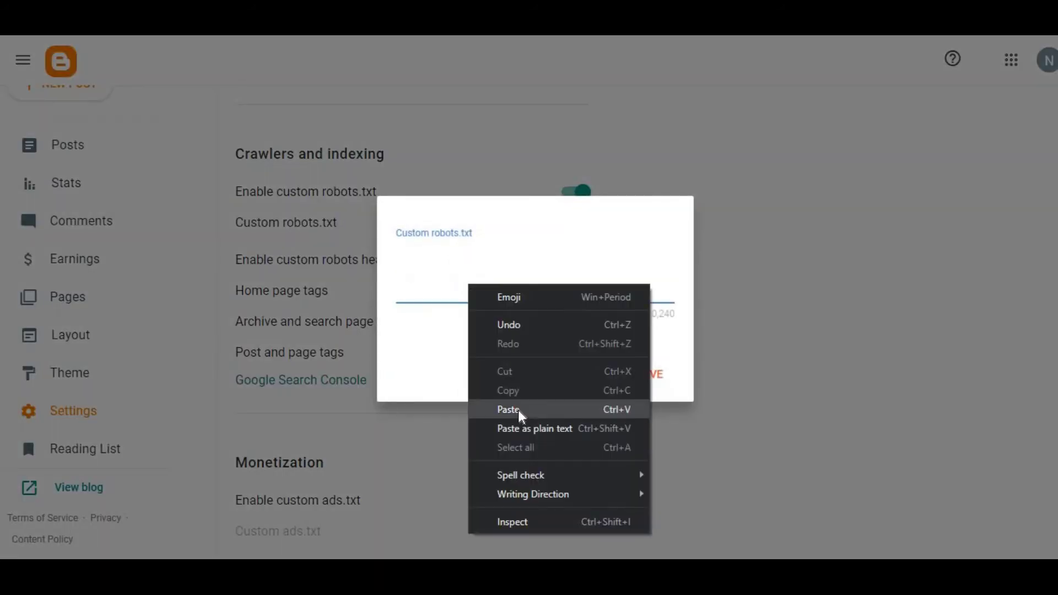
left_click(485, 412)
left_click(649, 380)
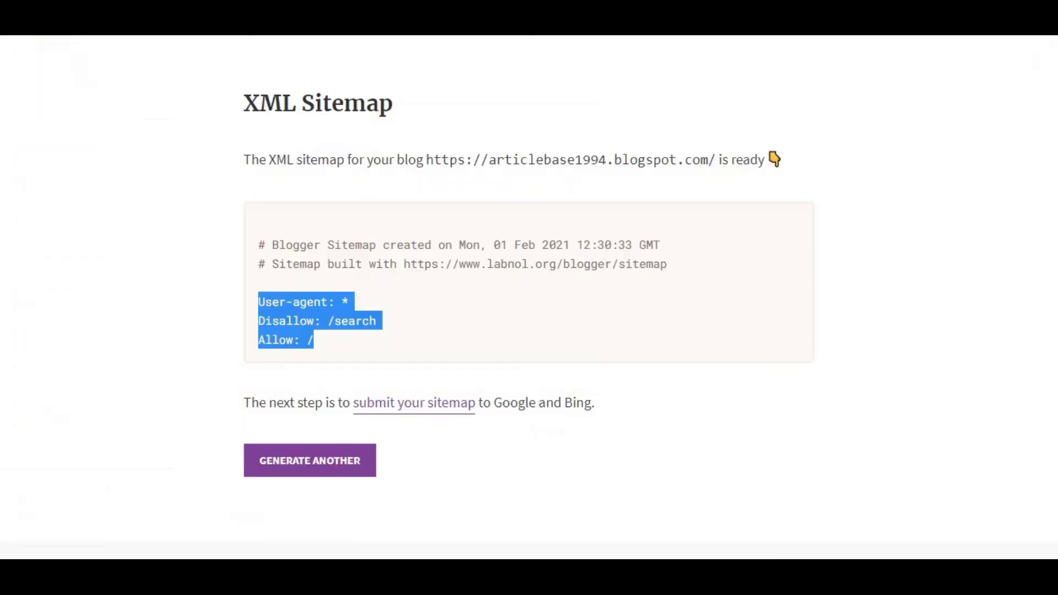
- Open the generator's guide on submitting the sitemap and read through its instructions for a Blogger blog
left_click(435, 420)
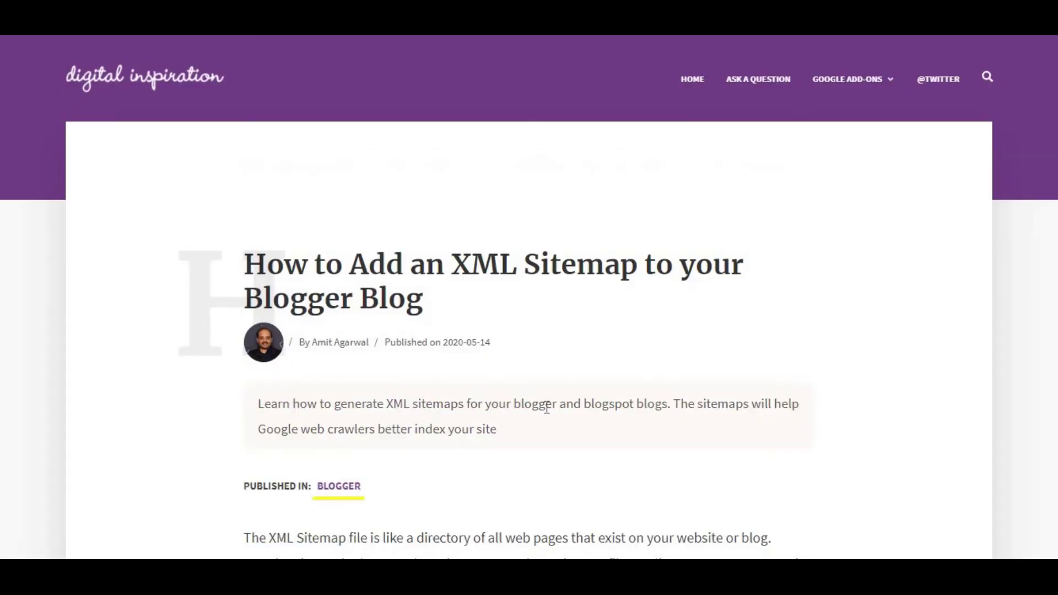
scroll(529, 298, "down", 15)
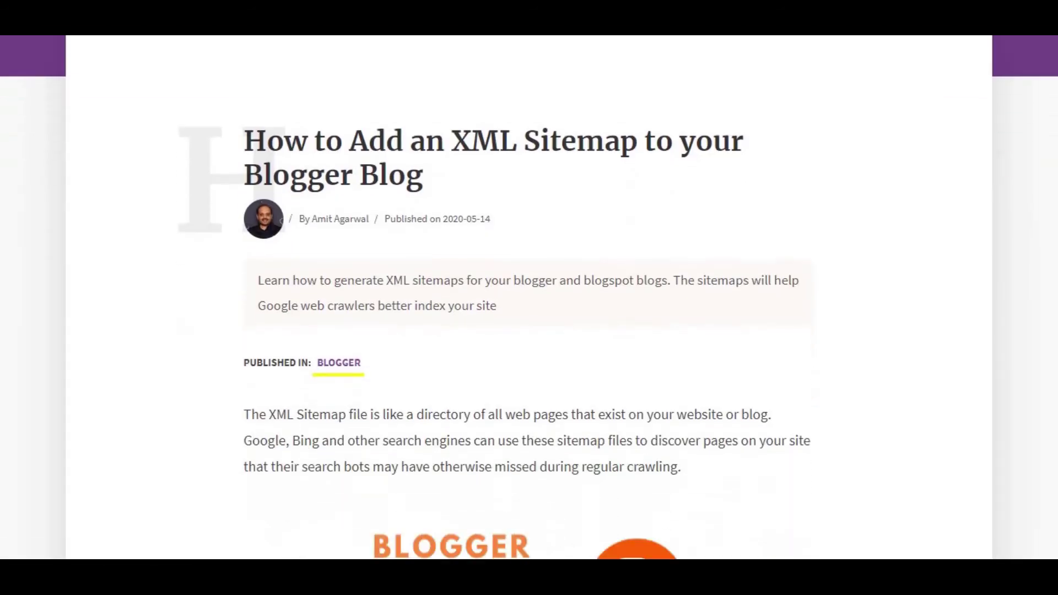
scroll(529, 297, "down", 10)
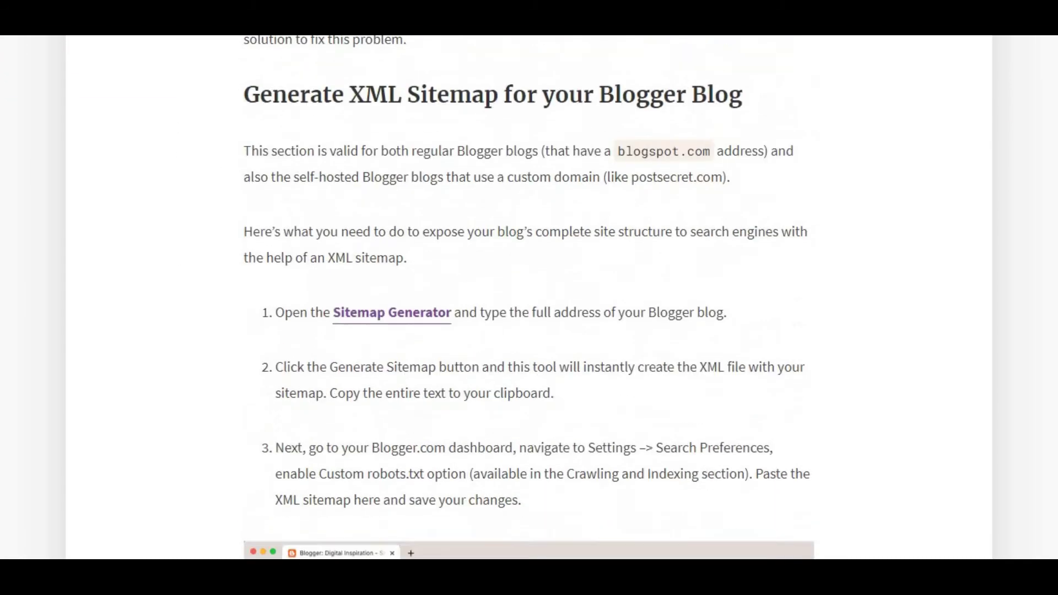
scroll(705, 240, "down", 5)
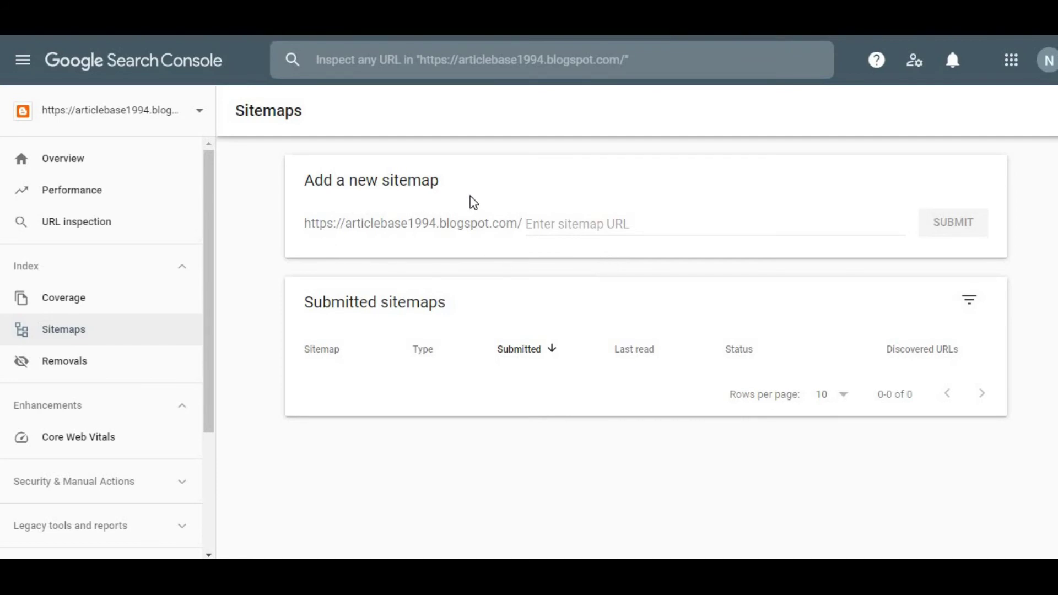
- Submit sitemap.xml as a new sitemap for the blog in Google Search Console and dismiss the confirmation
left_click(554, 233)
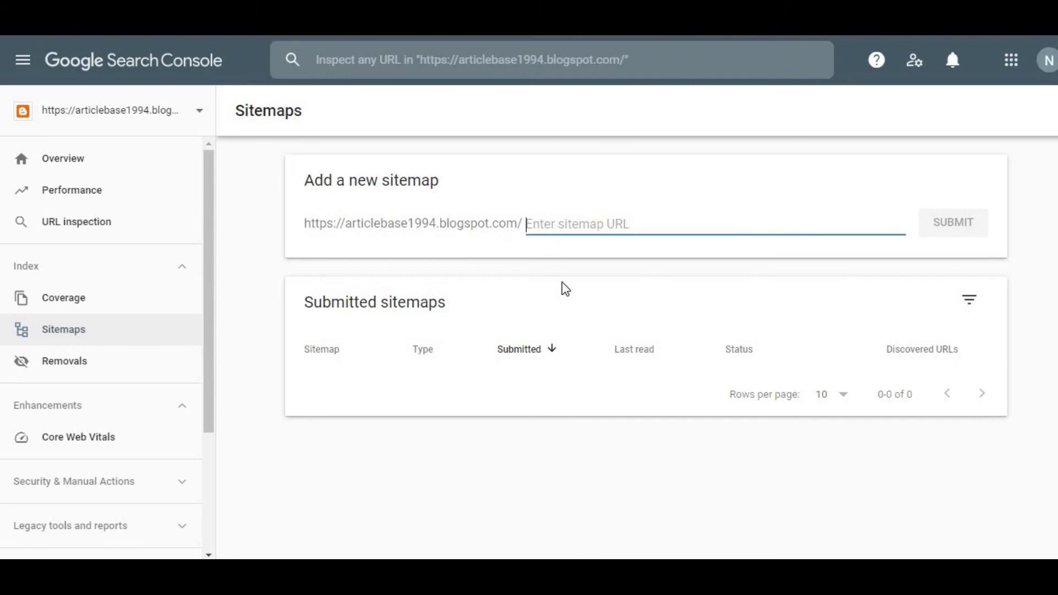
type("site")
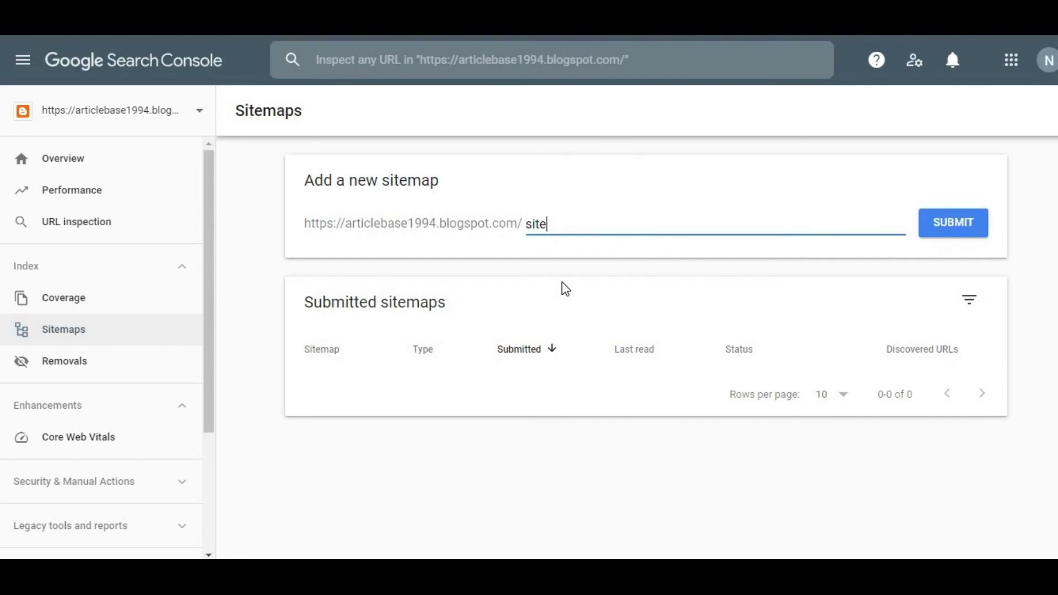
type("map.xml")
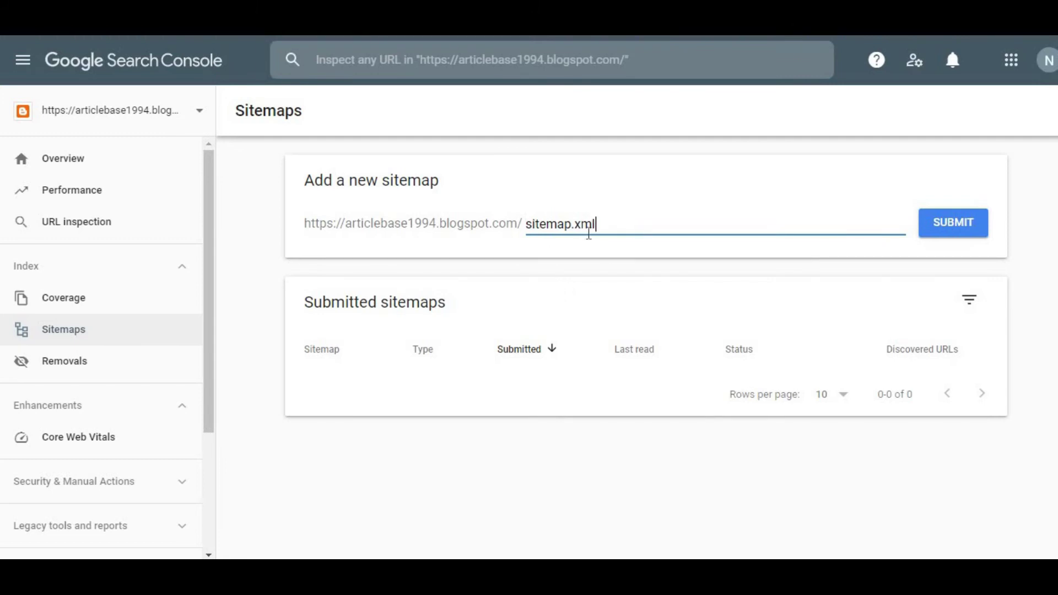
left_click(967, 240)
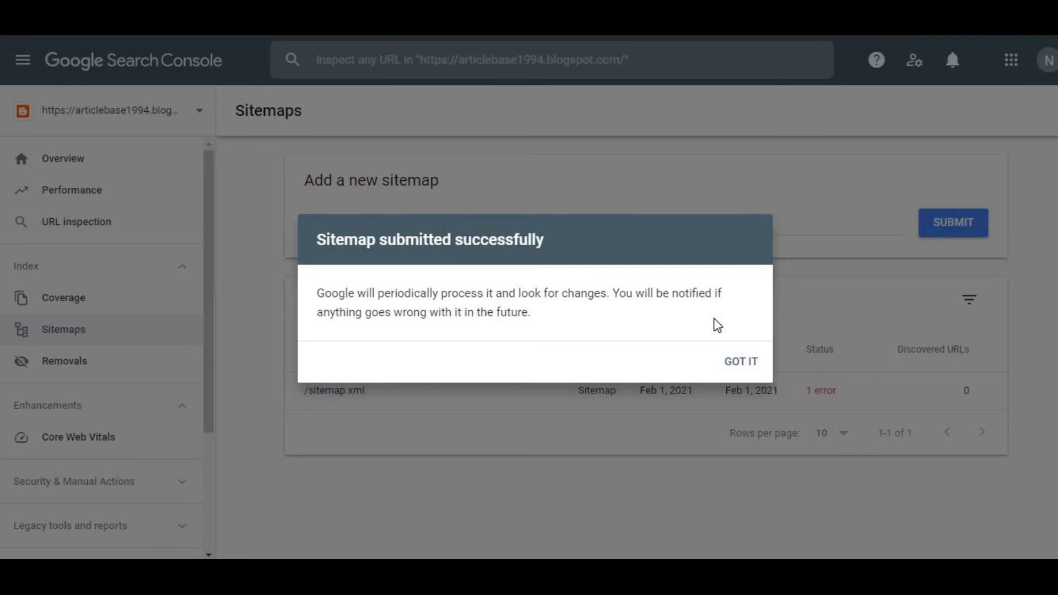
left_click(742, 371)
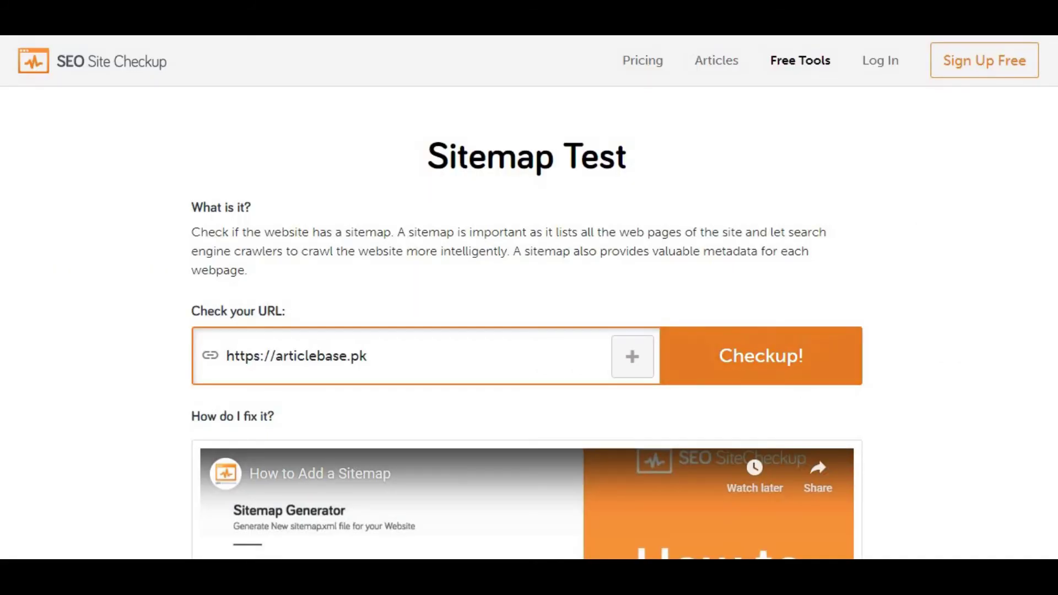
left_click(812, 367)
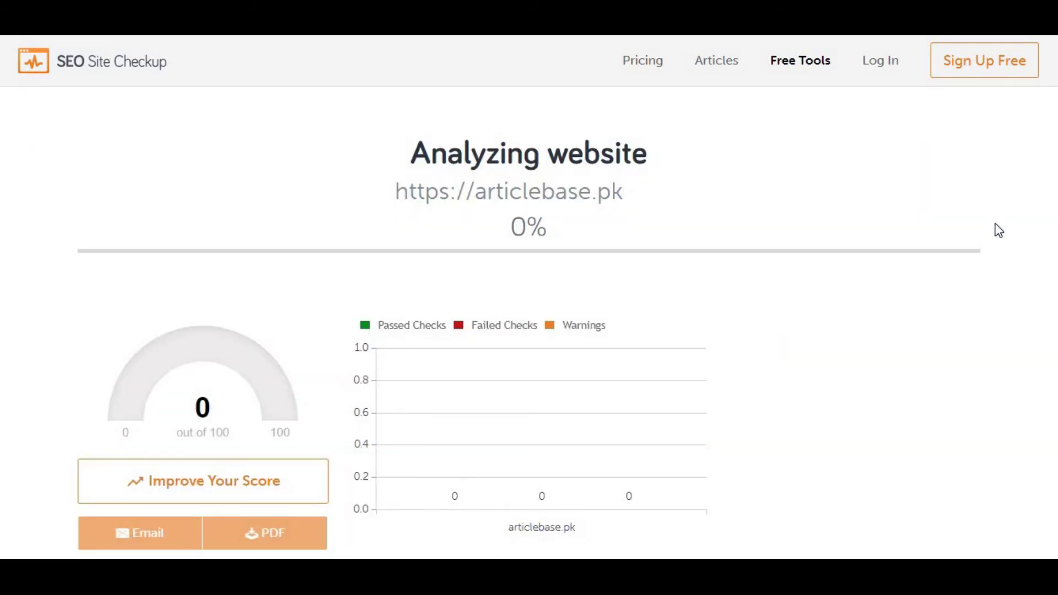
scroll(529, 298, "down", 2)
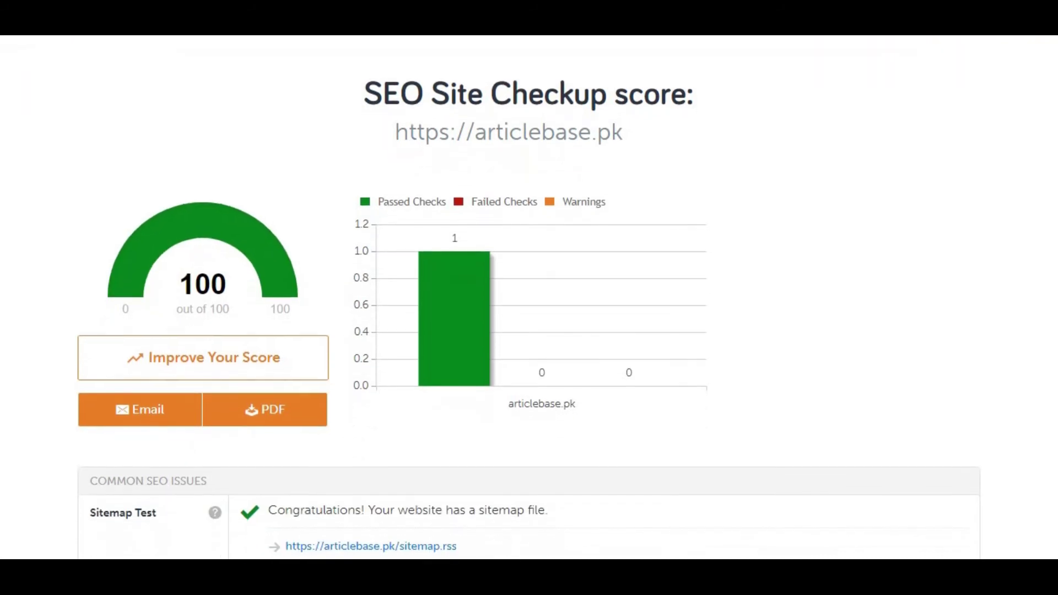
scroll(529, 298, "up", 2)
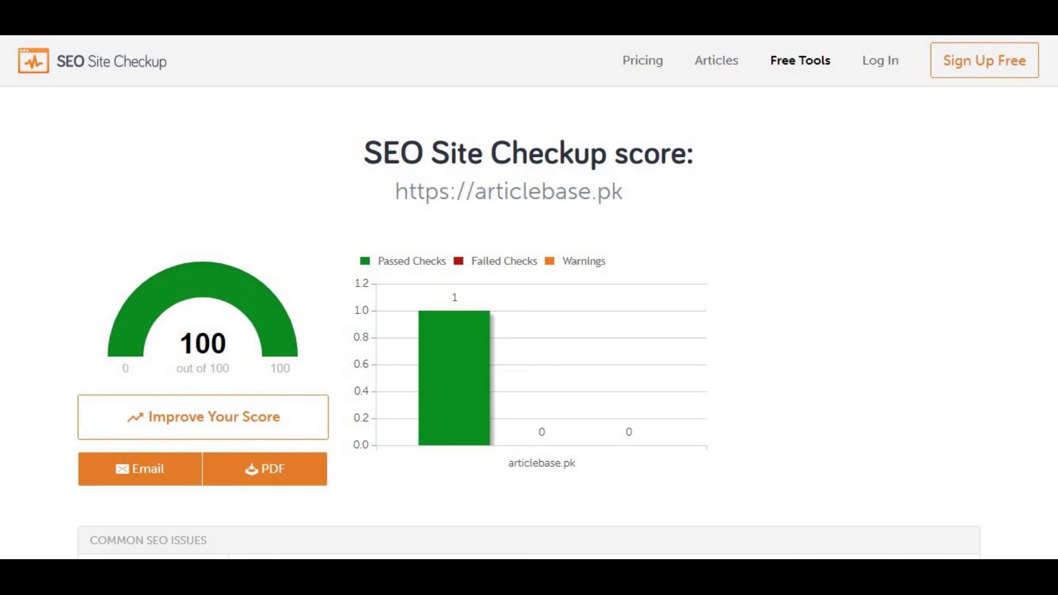
scroll(529, 298, "down", 1)
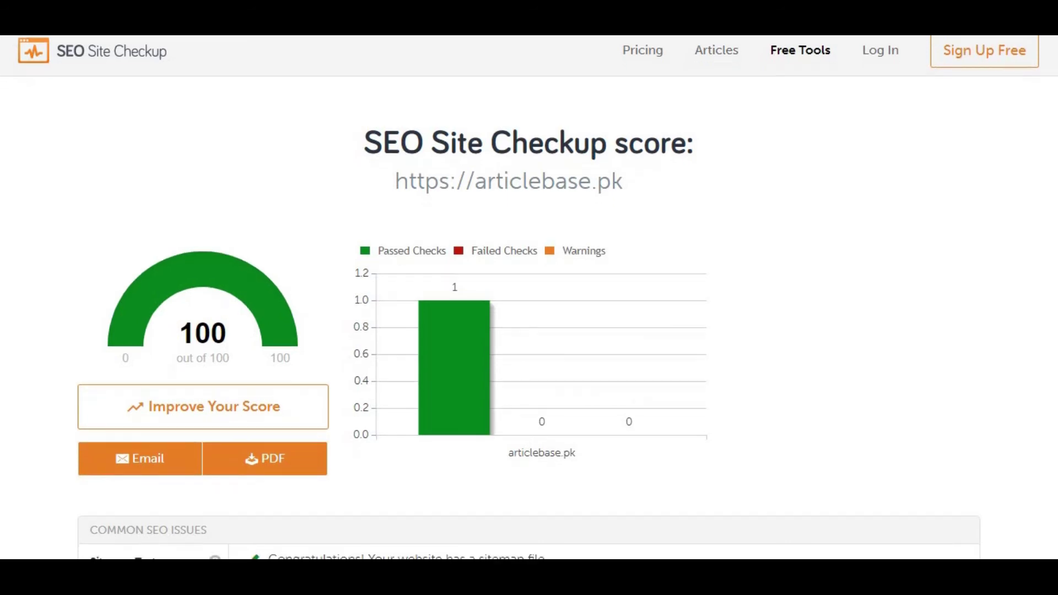
scroll(529, 298, "down", 5)
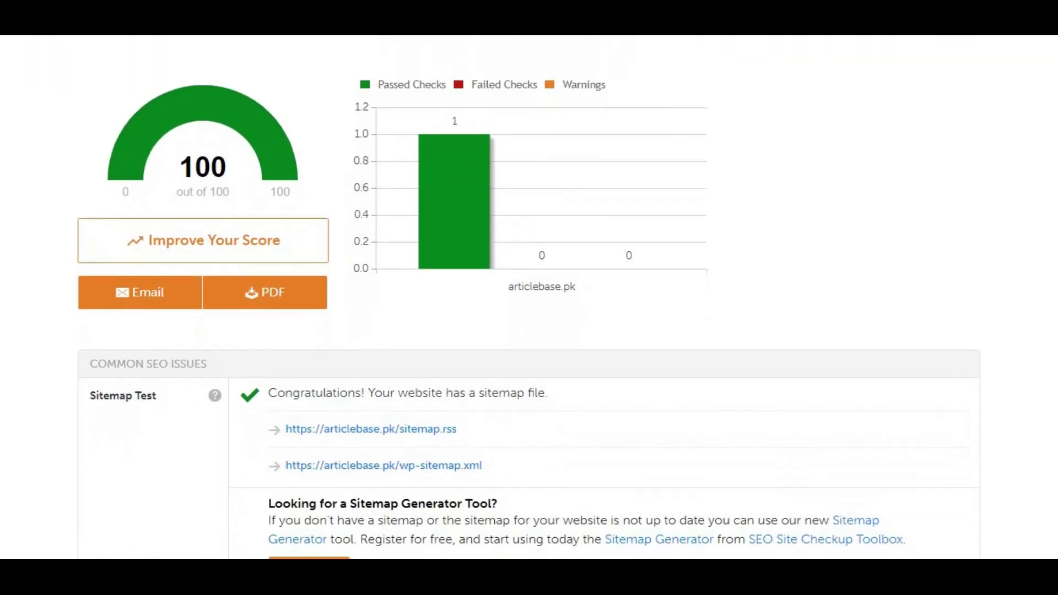
scroll(860, 337, "down", 1)
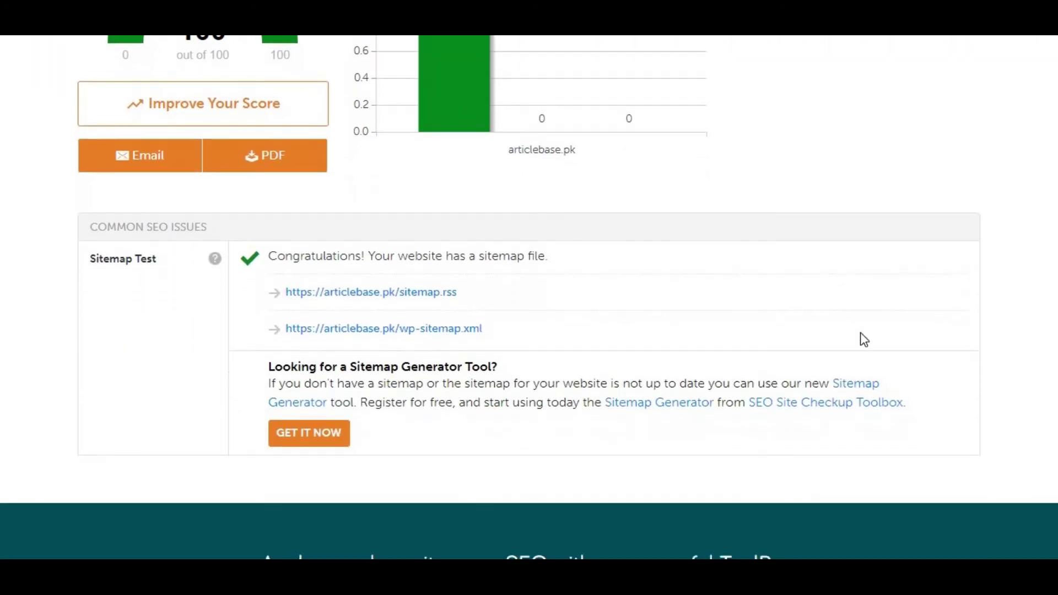
right_click(478, 332)
left_click(491, 340)
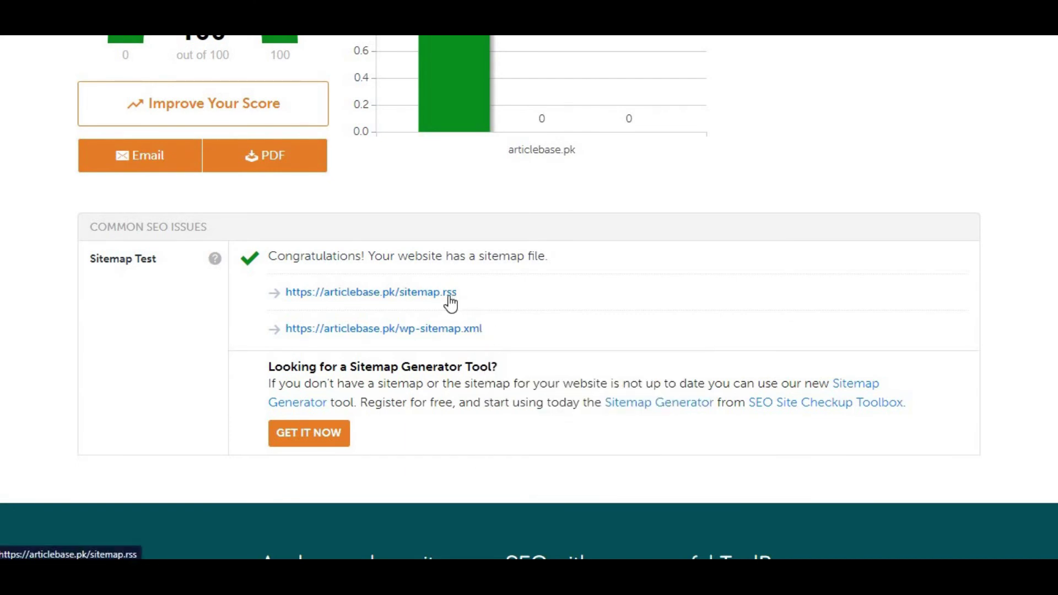
key("ctrl+Tab")
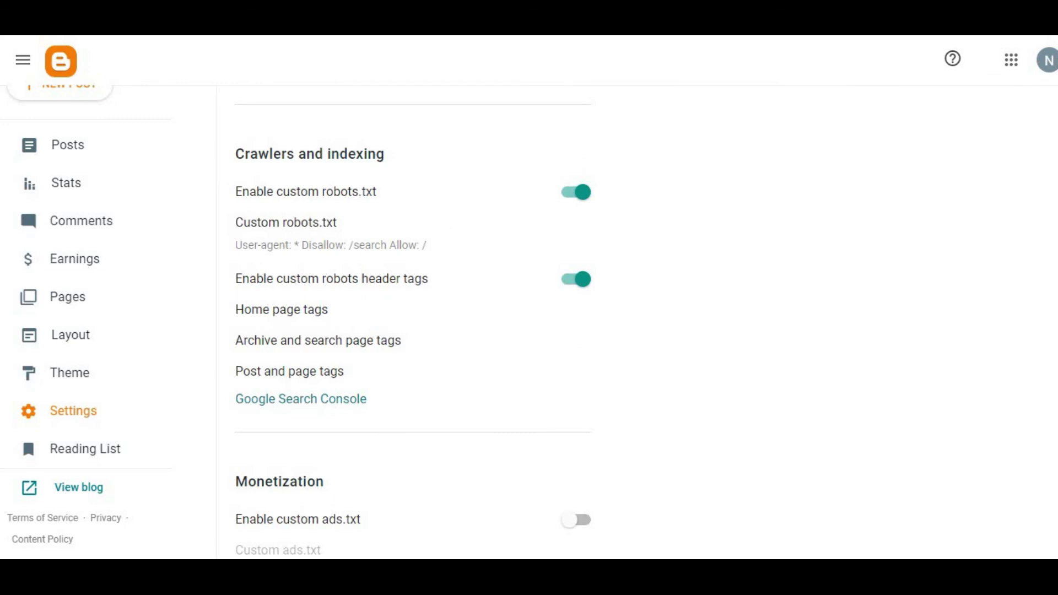
scroll(413, 320, "up", 20)
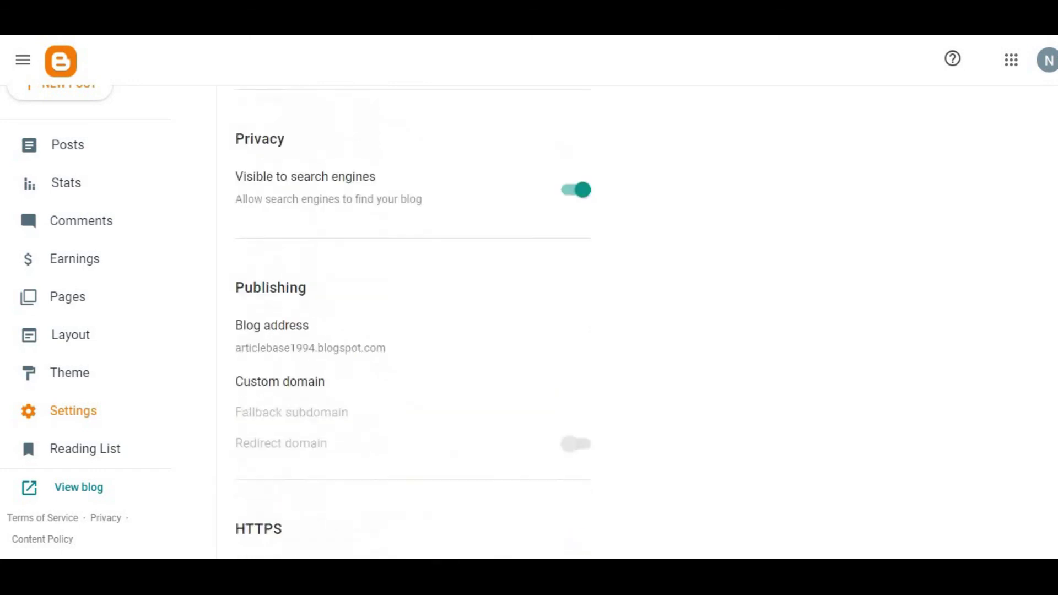
scroll(413, 320, "up", 3)
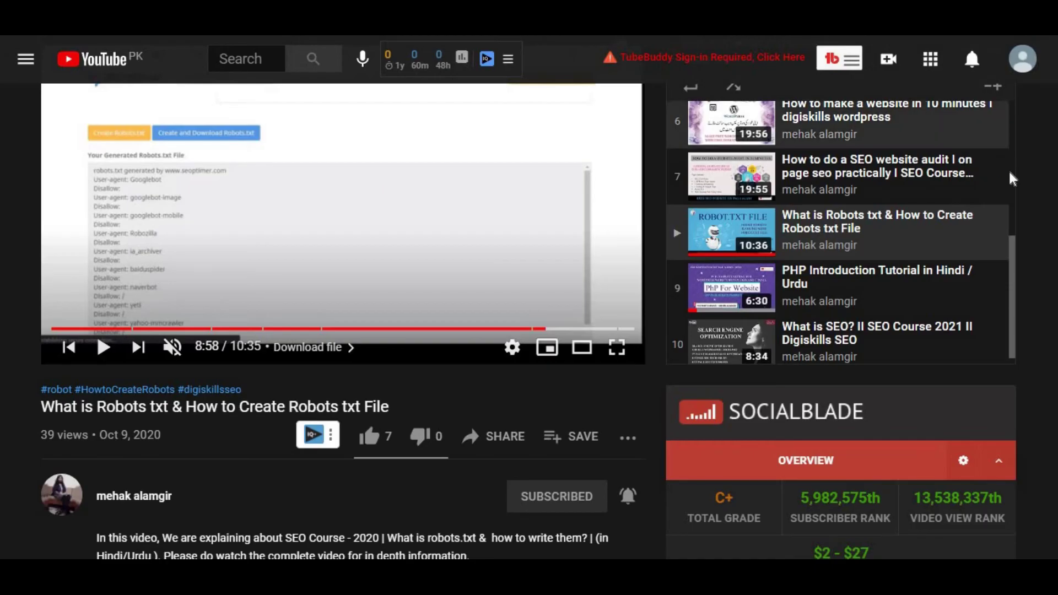
- Return to the start of the YouTube playlist and play the video "on page seo and off page seo in urdu"
left_click_drag(1010, 253, 1011, 121)
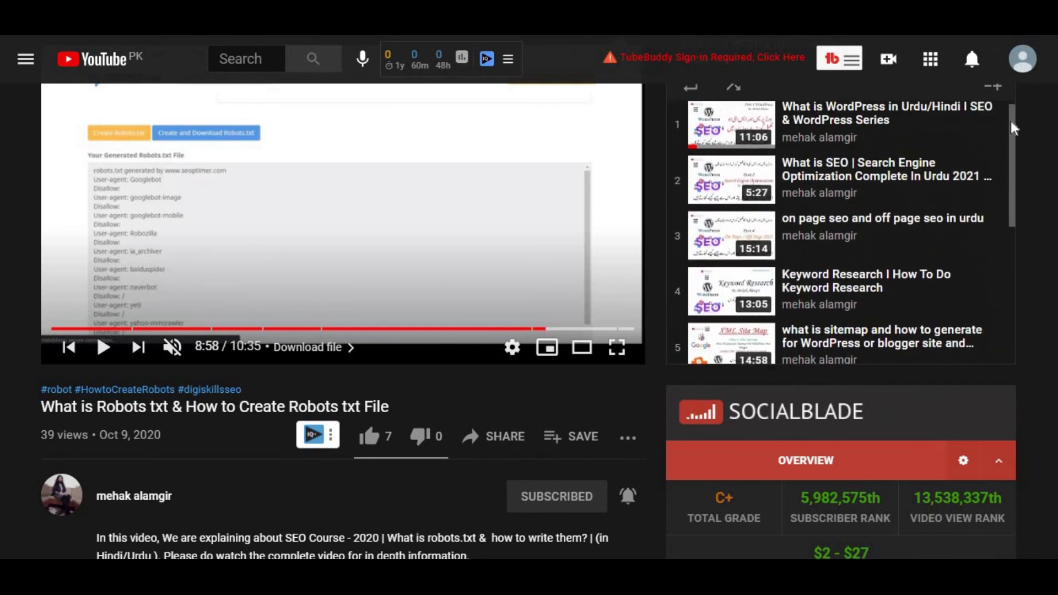
left_click(959, 249)
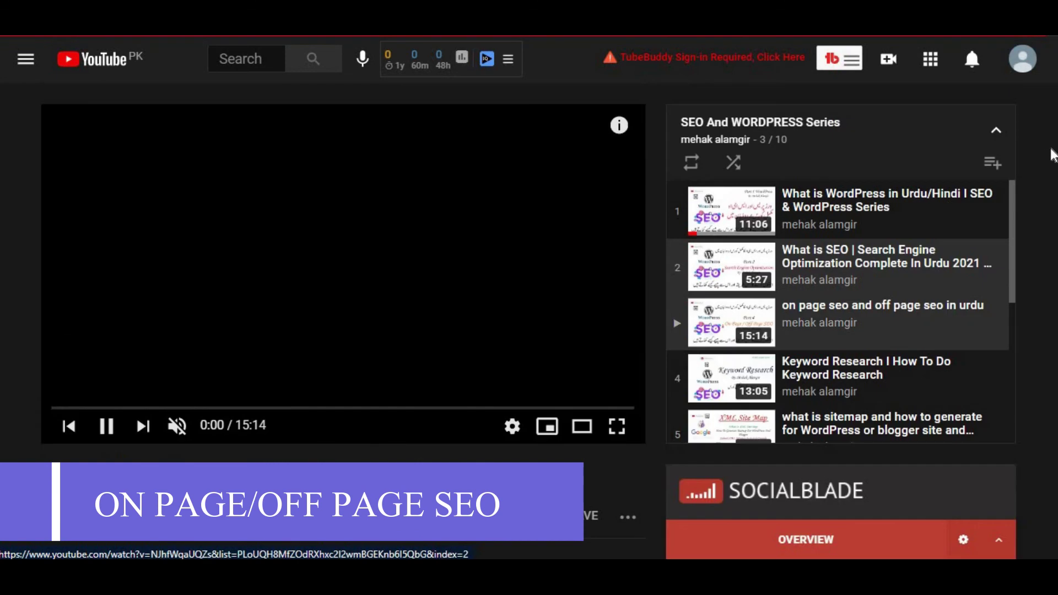